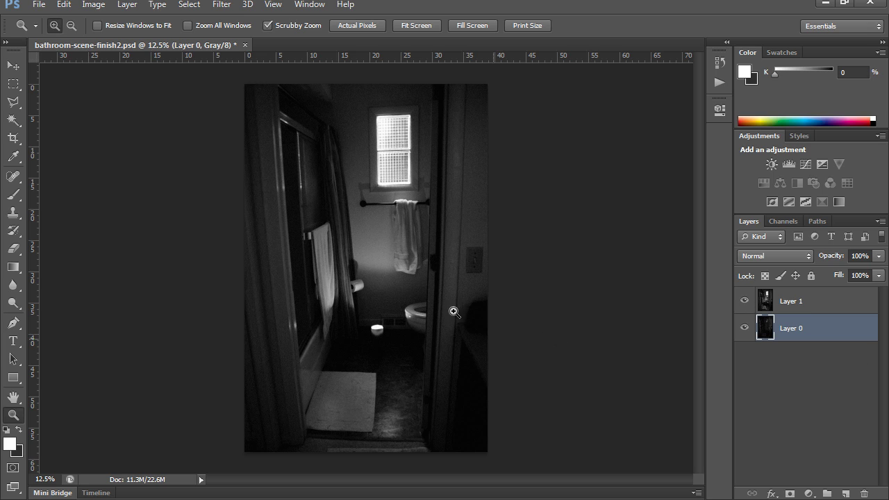
Step: Resize the bathroom image to a height of 750 pixels, keeping its proportions constrained
left_click(94, 5)
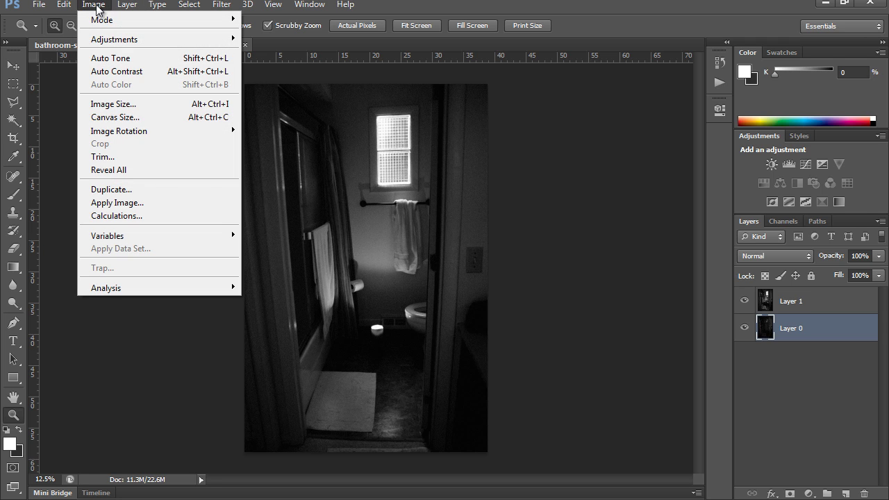
left_click(122, 104)
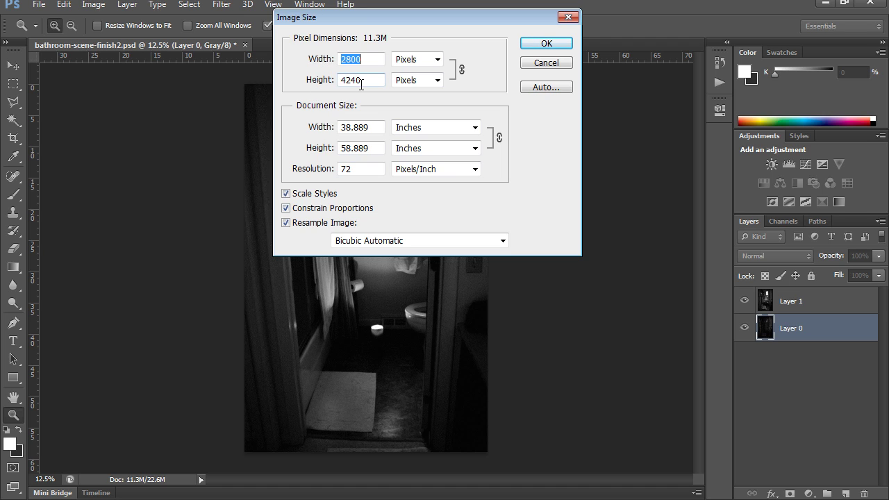
left_click_drag(360, 81, 312, 82)
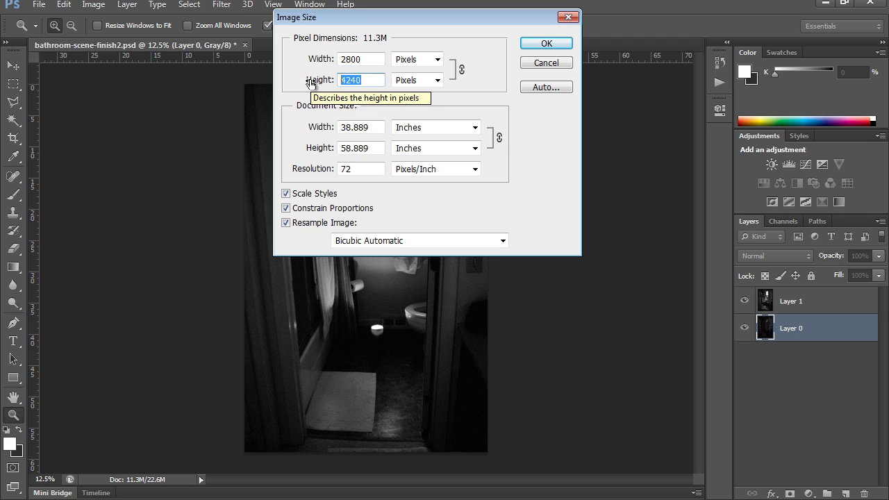
type("750")
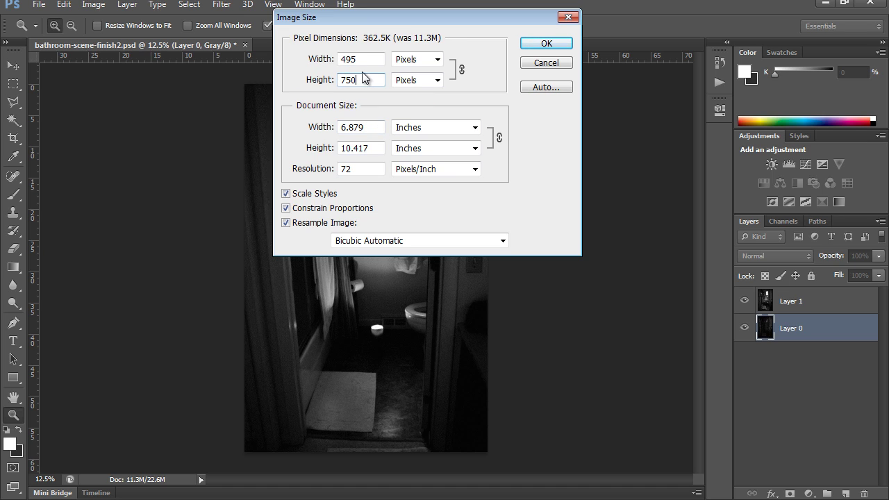
left_click(549, 45)
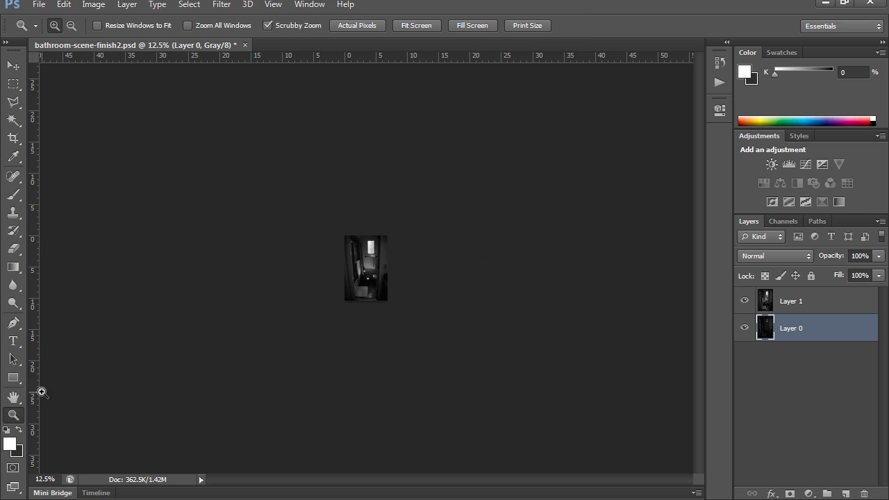
left_click(375, 262)
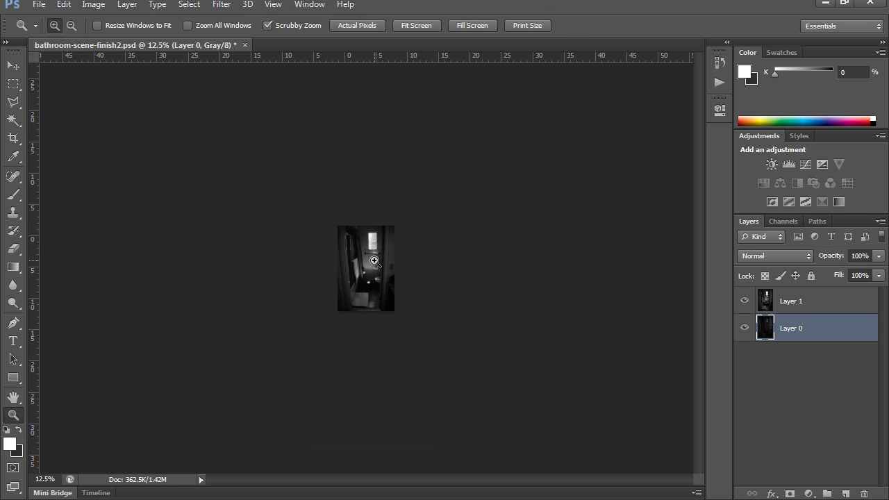
left_click(376, 261)
left_click(375, 262)
left_click(375, 262)
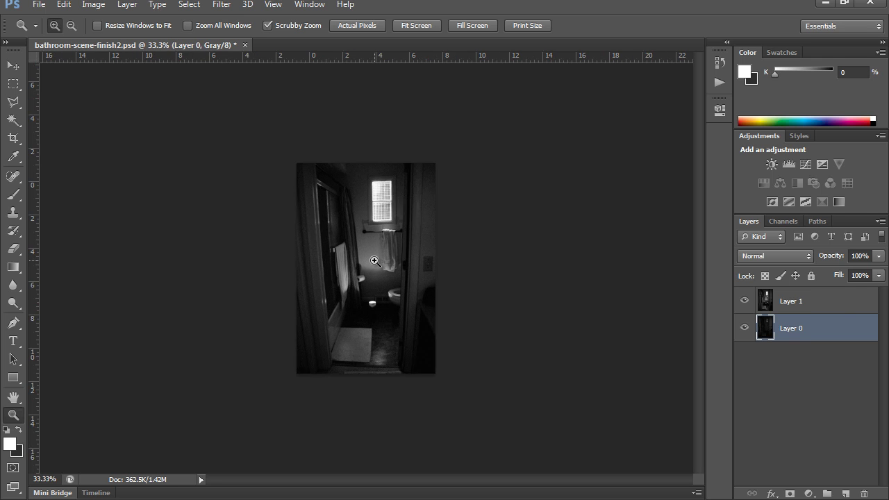
left_click(375, 261)
left_click(375, 262)
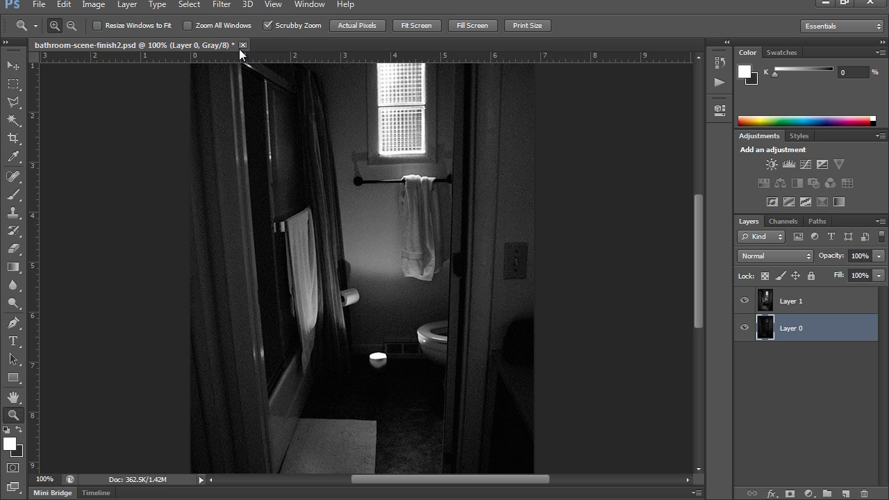
Step: With Layer 1 selected, set up saving a copy of the lit image to the Desktop in JPEG format
left_click(822, 309)
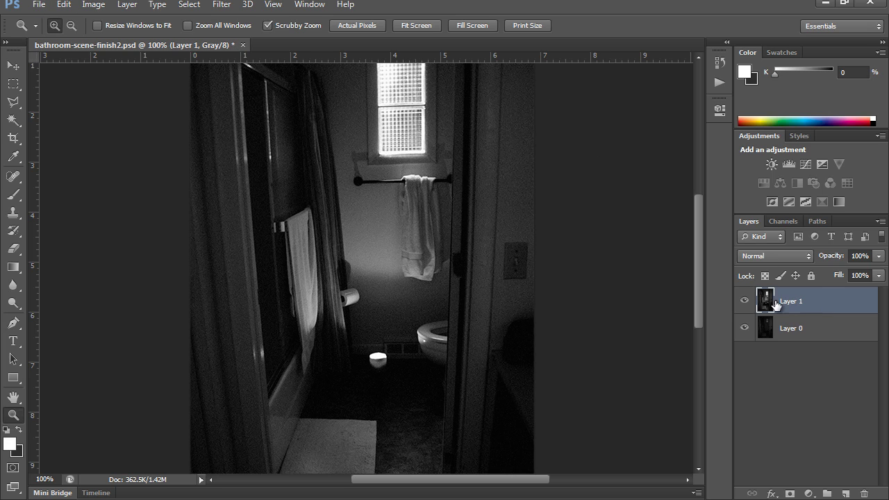
left_click(37, 5)
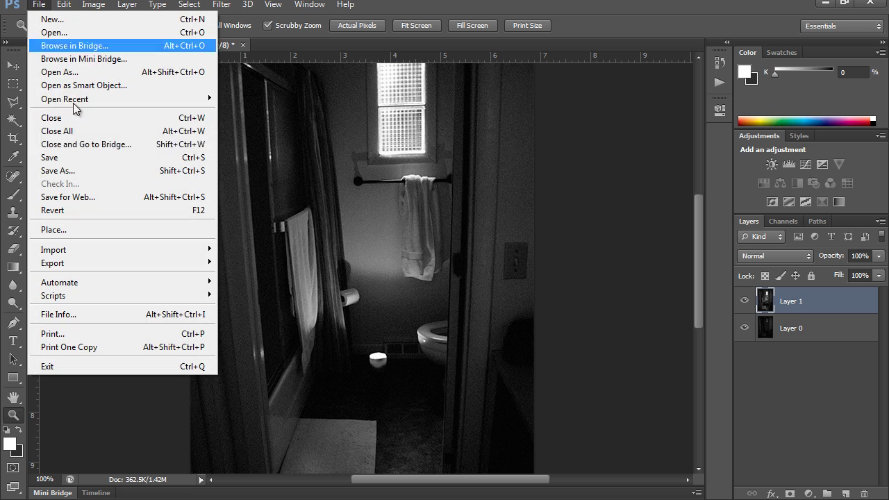
left_click(93, 174)
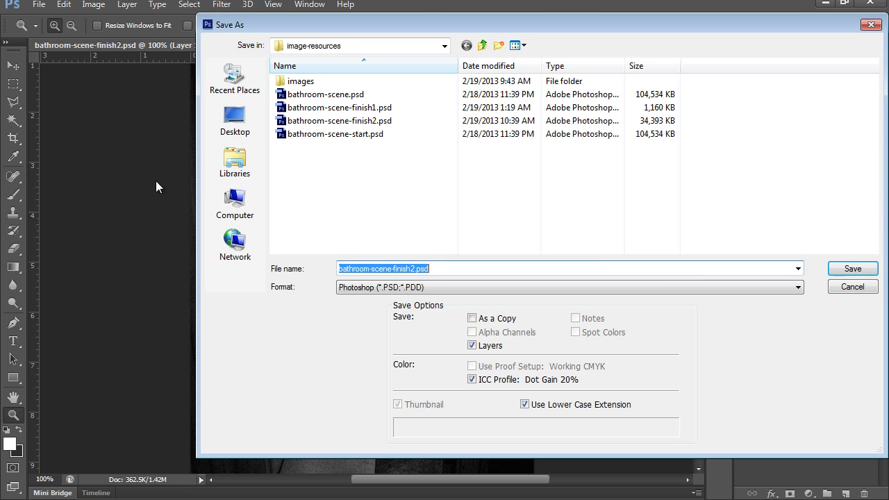
left_click(235, 120)
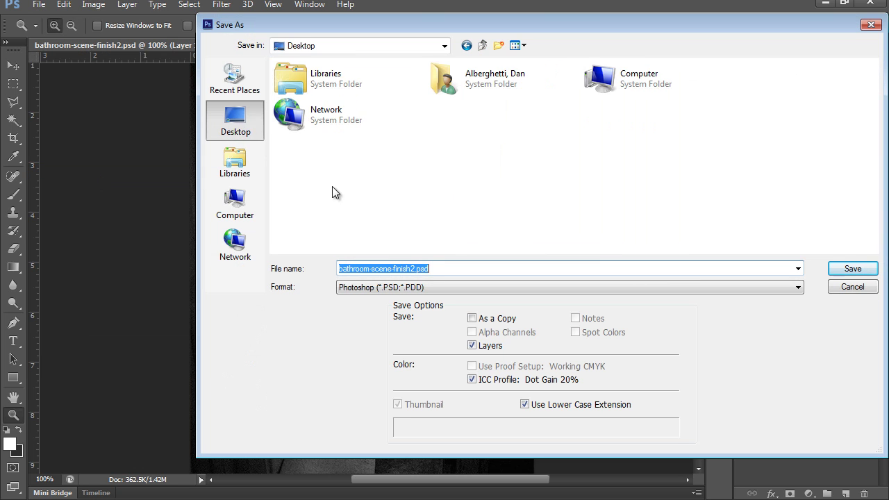
left_click(428, 270)
left_click(441, 289)
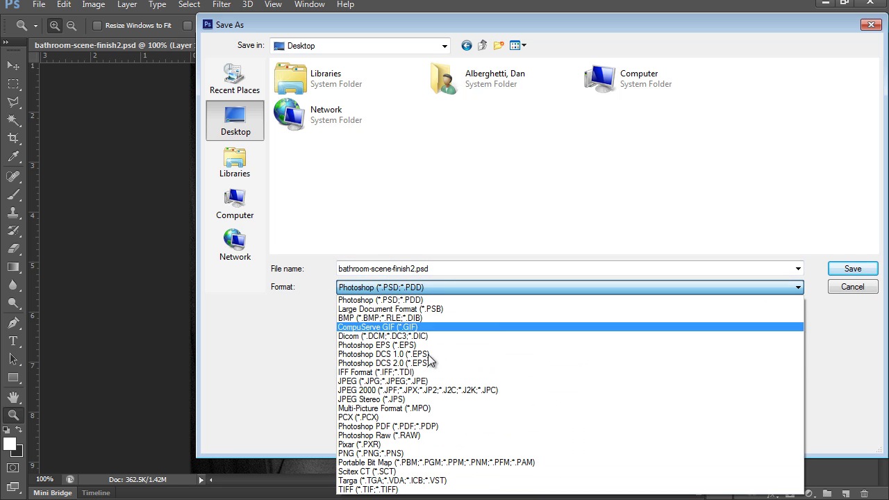
left_click(424, 382)
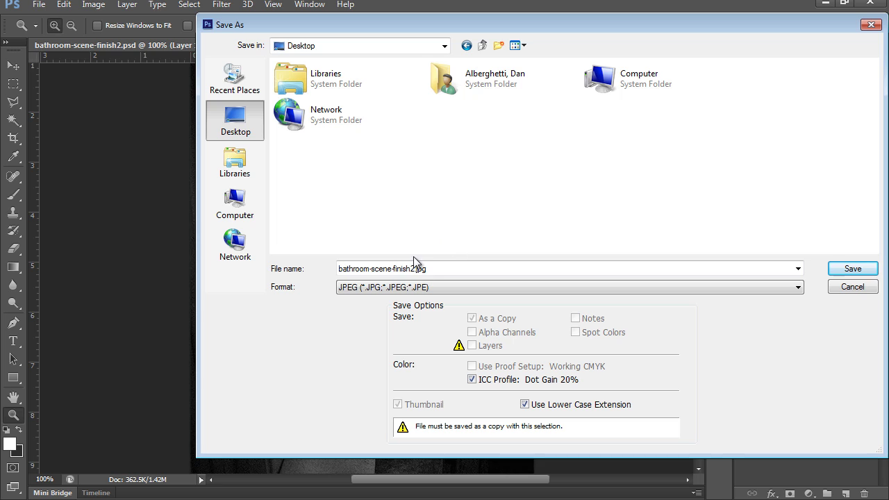
Step: Name the JPEG copy bathroom-scene-light.jpg and save it, accepting the offered JPEG options
left_click(433, 269)
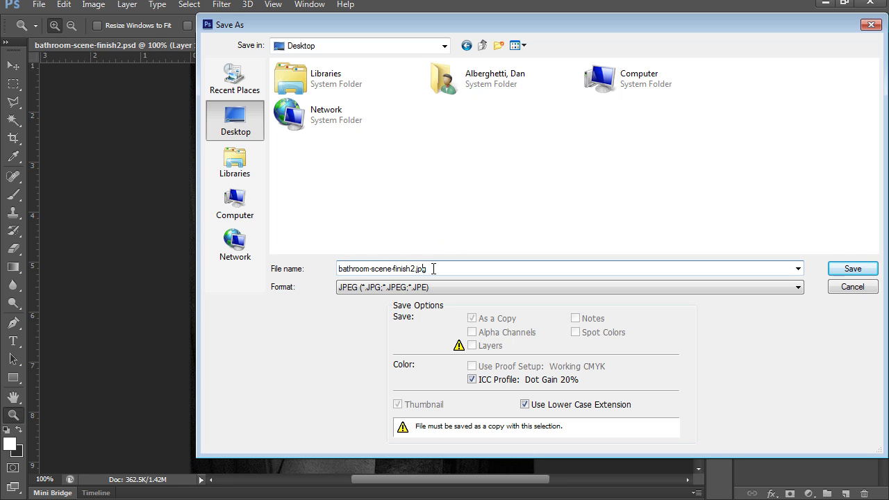
key("BackSpace")
key("BackSpace")
key("BackSpace")
key("BackSpace")
key("BackSpace")
key("BackSpace")
key("BackSpace")
type("light")
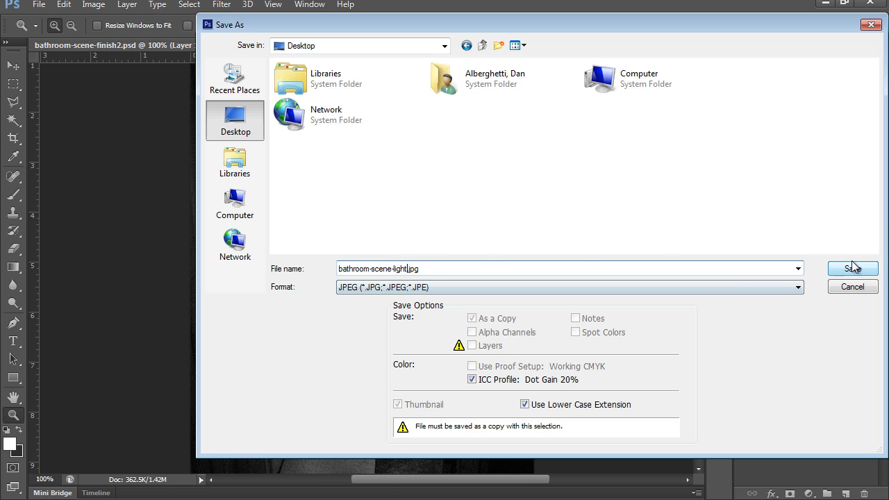
left_click(852, 266)
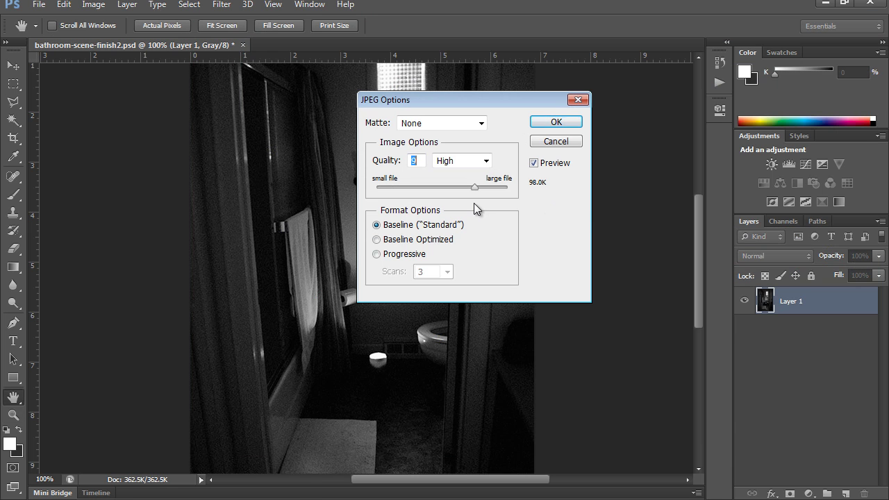
left_click(546, 125)
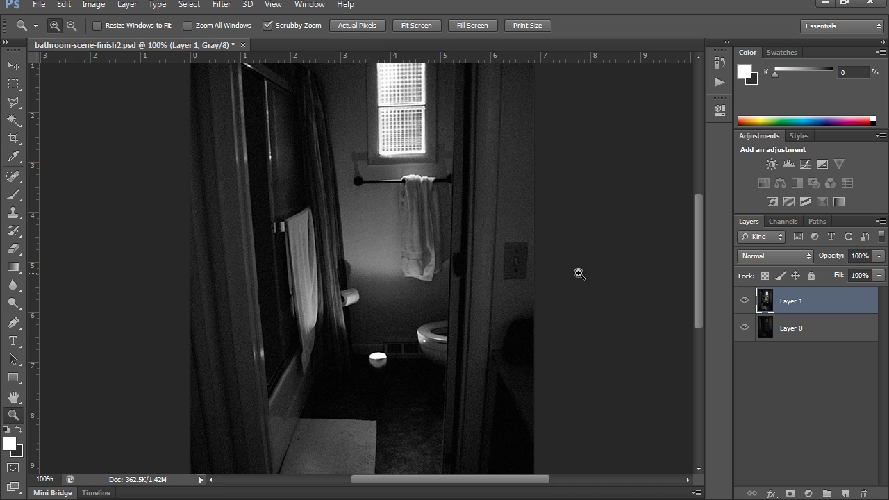
Step: Hide Layer 1, select Layer 0, and set up saving the dark image to the Desktop in JPEG format
left_click(744, 303)
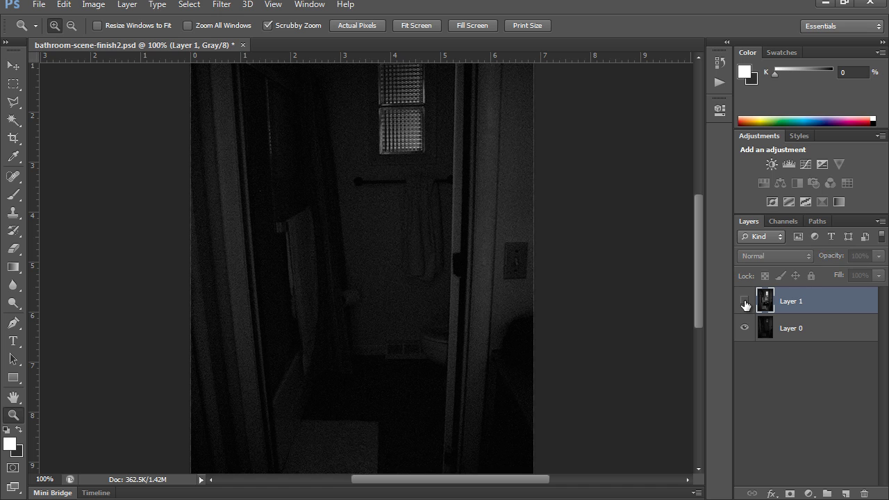
left_click(806, 340)
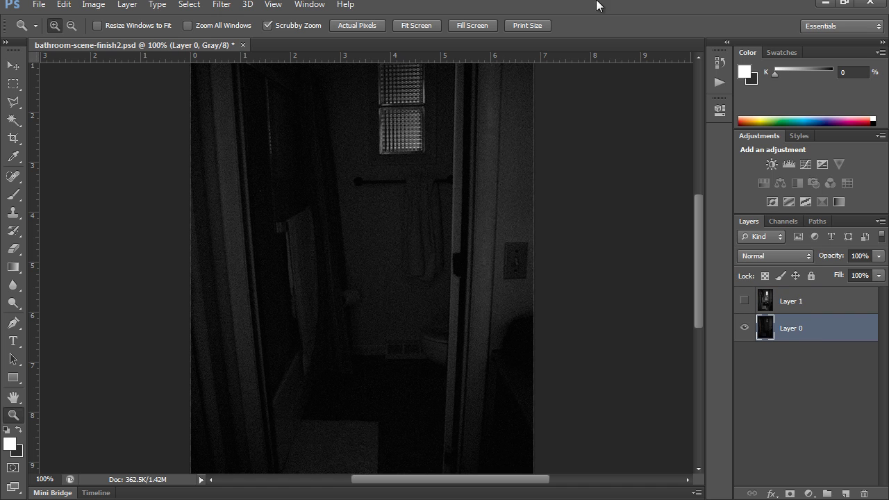
left_click(39, 4)
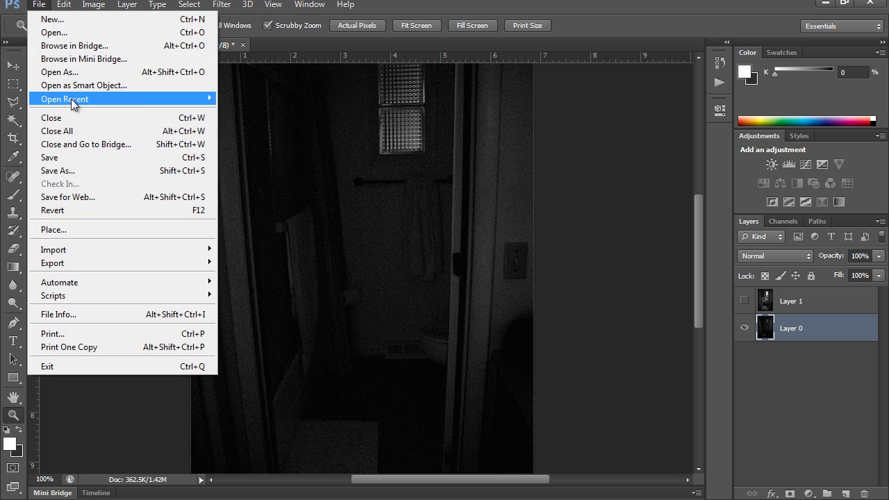
left_click(75, 171)
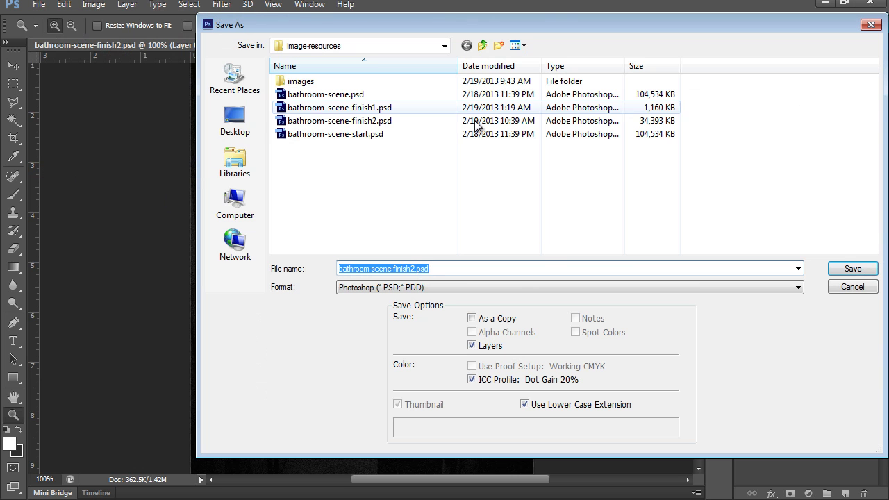
left_click(236, 142)
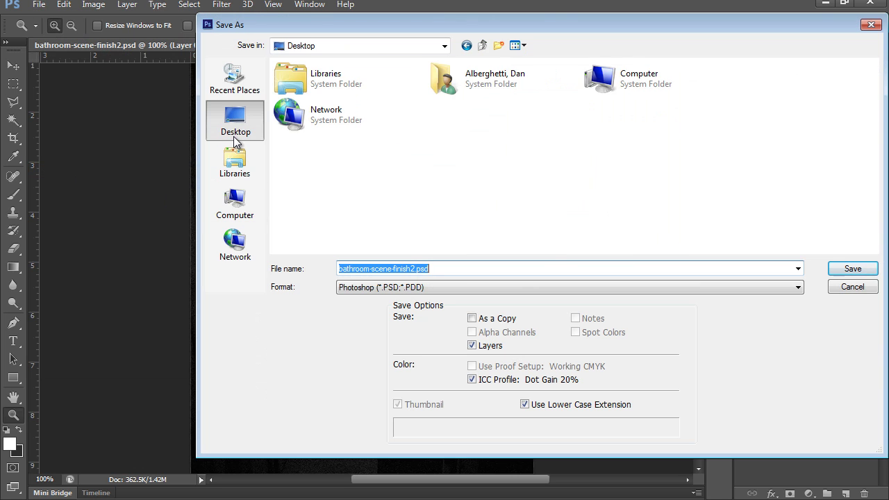
left_click(445, 288)
left_click(440, 382)
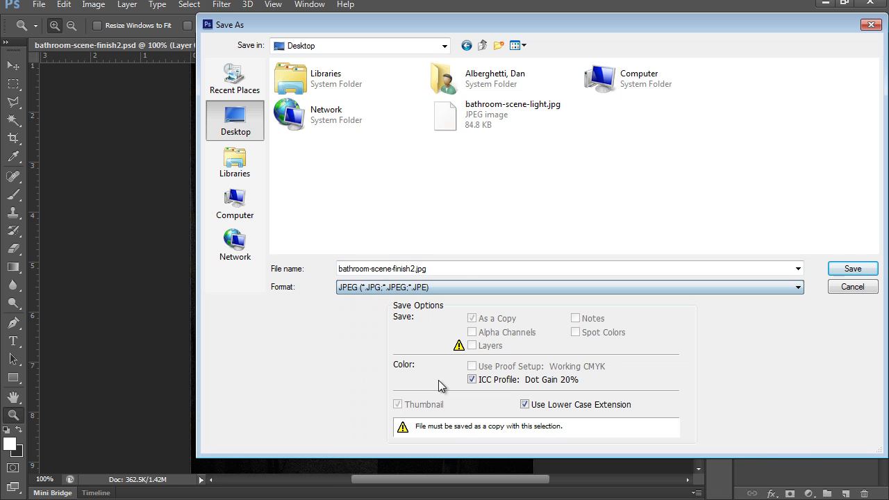
Step: Name the dark copy bathroom-scene-dark.jpg and save it, accepting the offered JPEG options
left_click(501, 115)
left_click(408, 269)
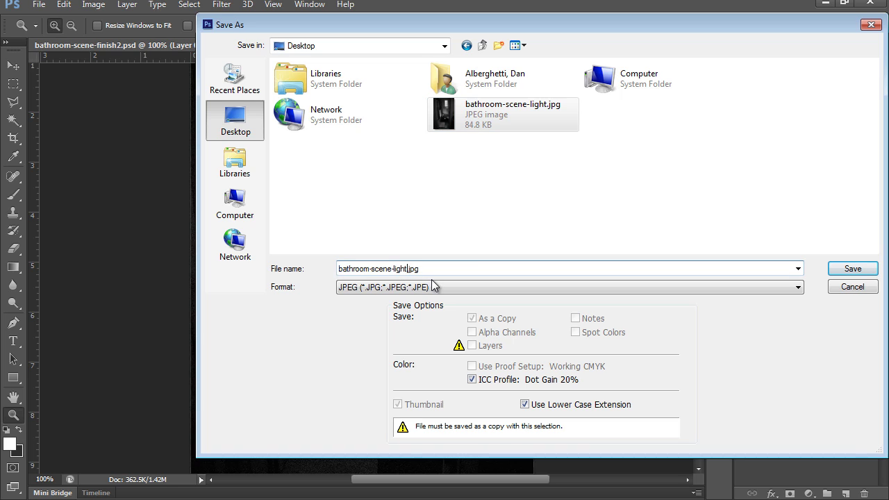
key("BackSpace")
key("BackSpace")
type("dark")
left_click(854, 269)
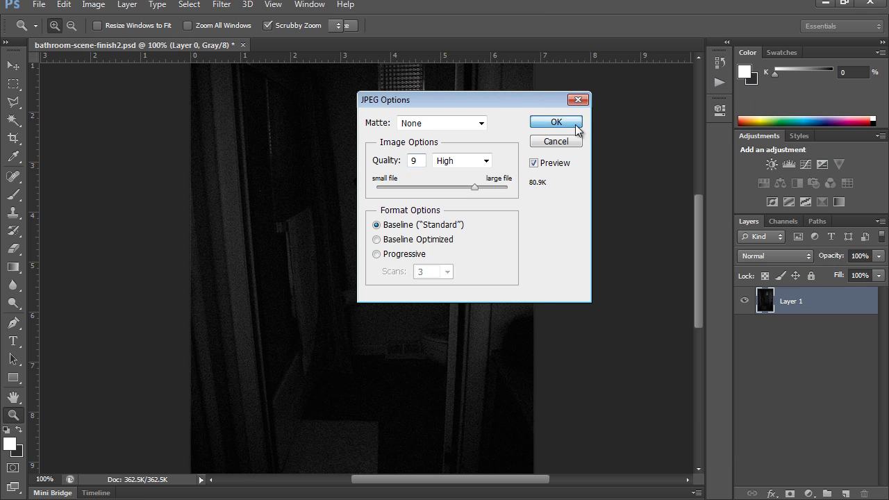
left_click(577, 124)
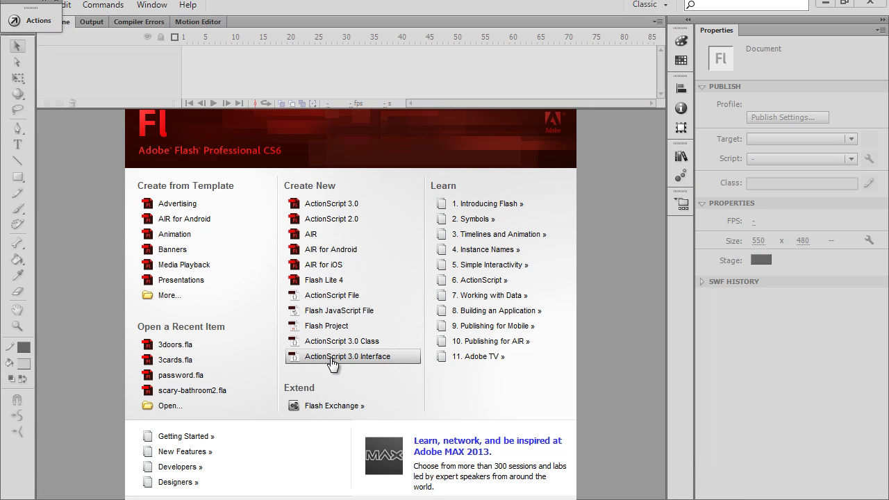
Step: In Flash Professional, create a new ActionScript 2.0 document and move the floating Actions panel aside
left_click(331, 219)
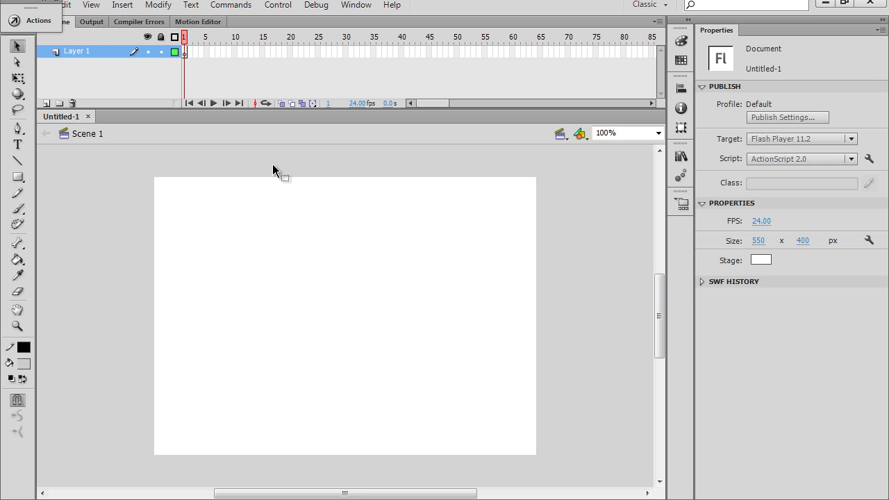
left_click_drag(31, 3, 115, 5)
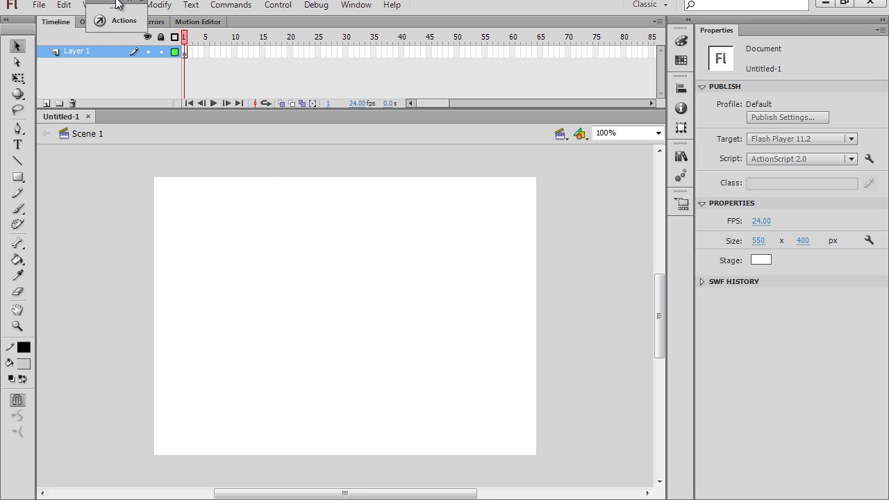
Step: Import bathroom-scene-dark.jpg from the Desktop into the document's library
left_click(39, 4)
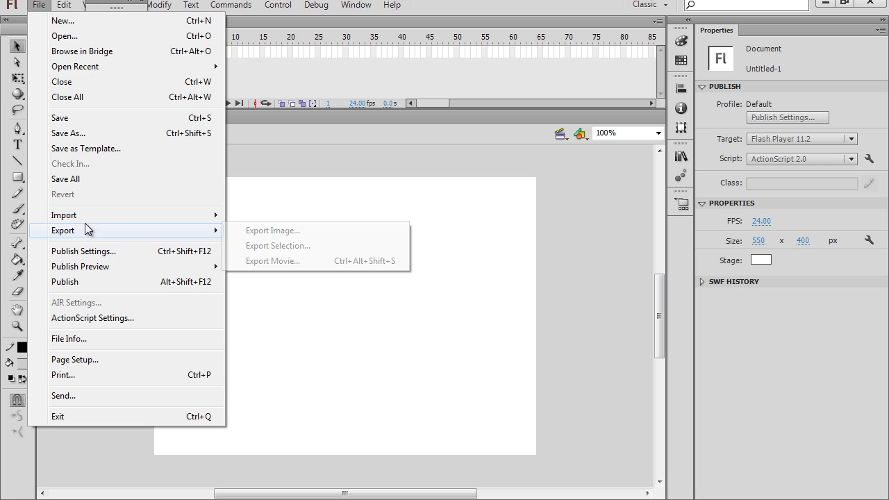
mouse_move(86, 218)
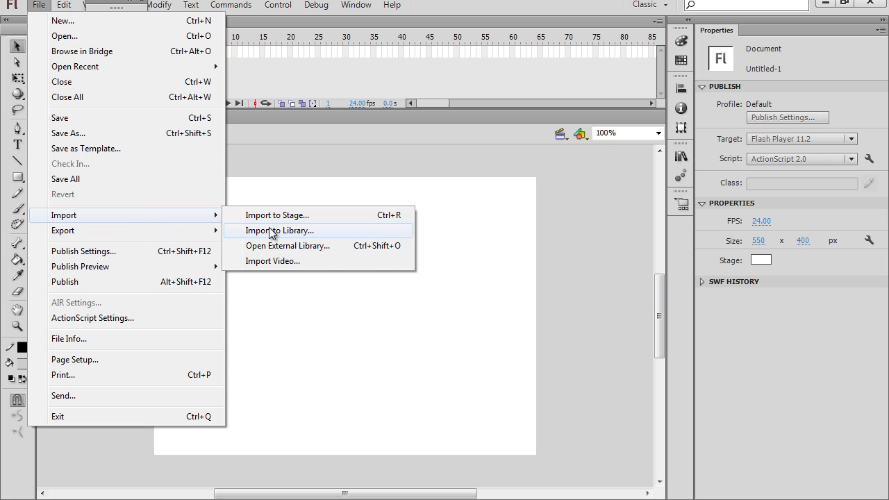
left_click(270, 231)
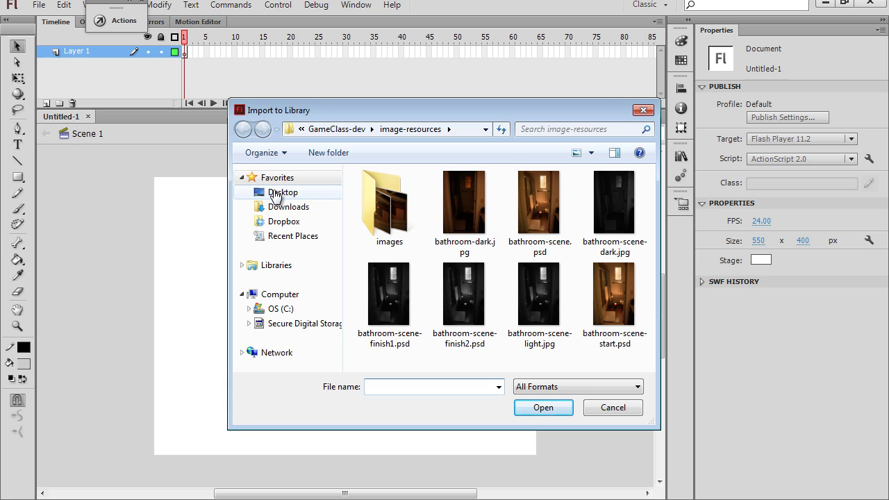
left_click(274, 194)
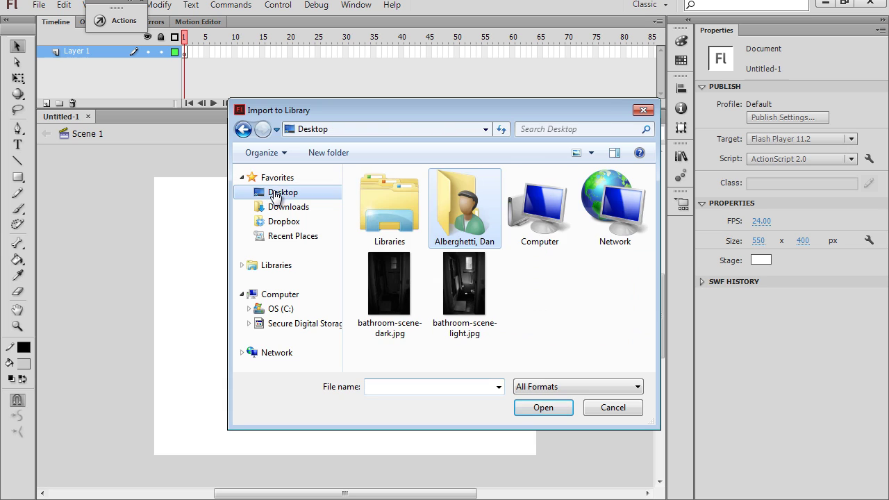
double_click(383, 313)
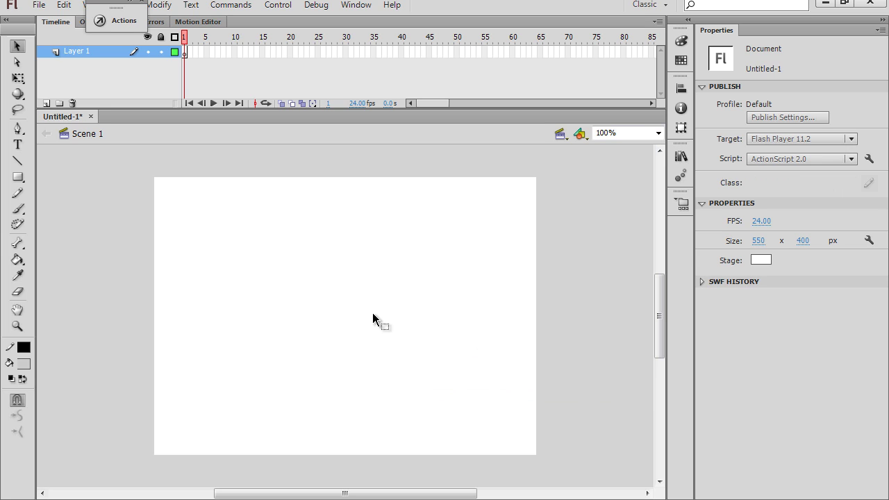
Step: Import bathroom-scene-light.jpg from the Desktop into the document's library
left_click(39, 6)
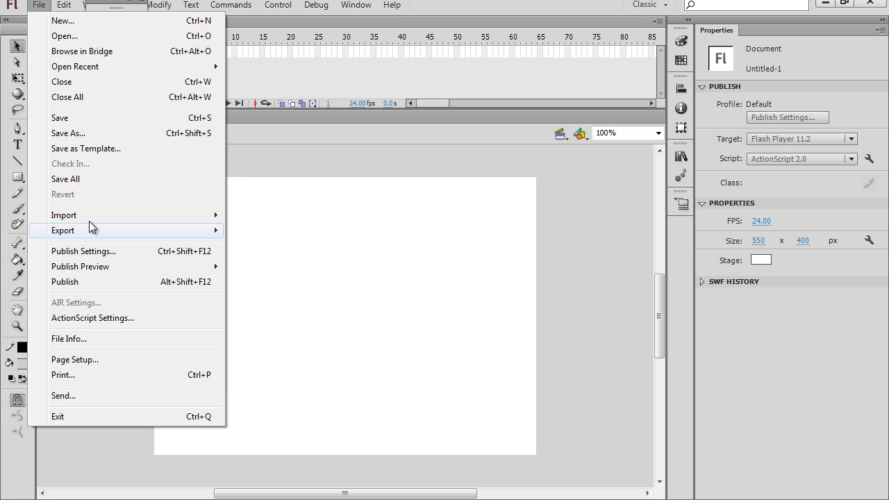
mouse_move(90, 214)
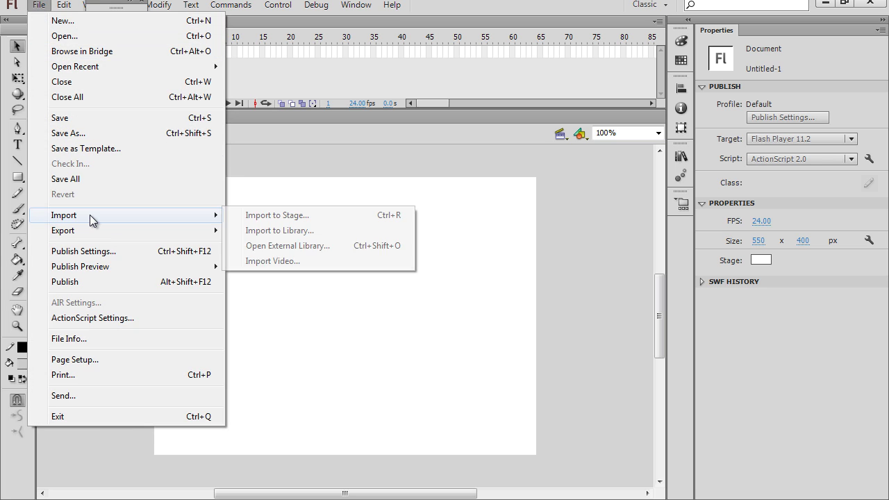
left_click(277, 231)
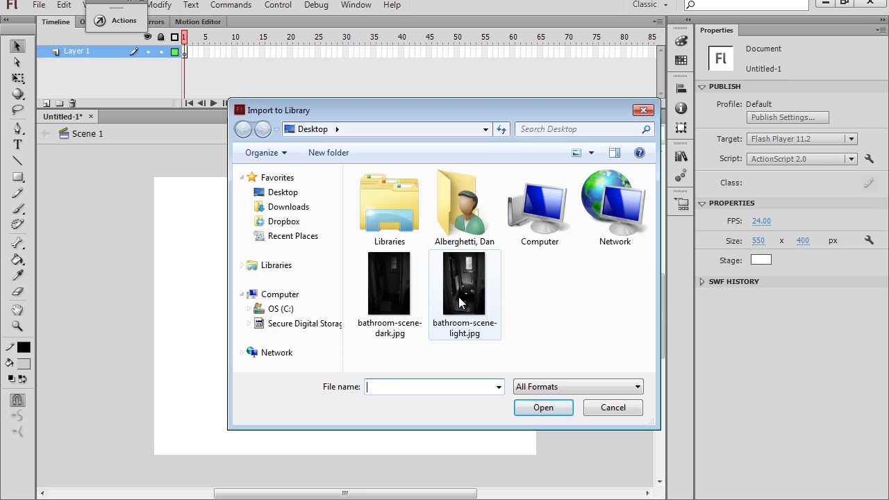
double_click(460, 303)
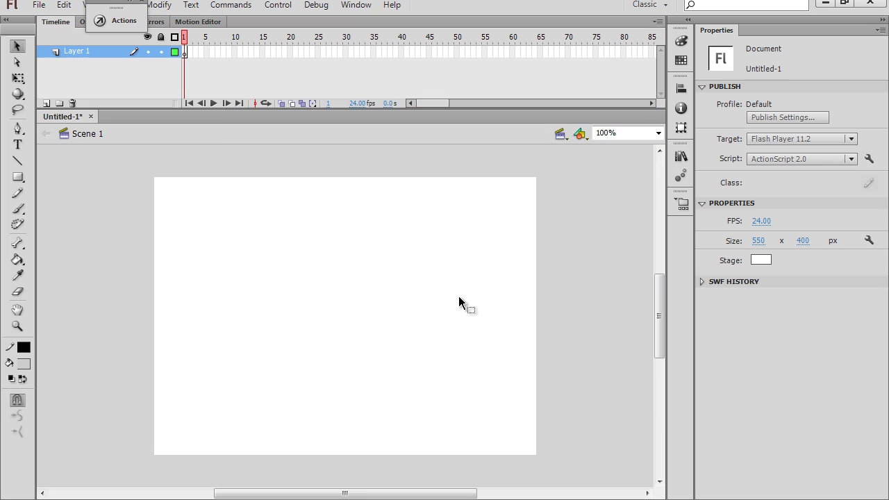
Step: Place bathroom-scene-dark.jpg from the library onto the stage in Layer 1
left_click(681, 159)
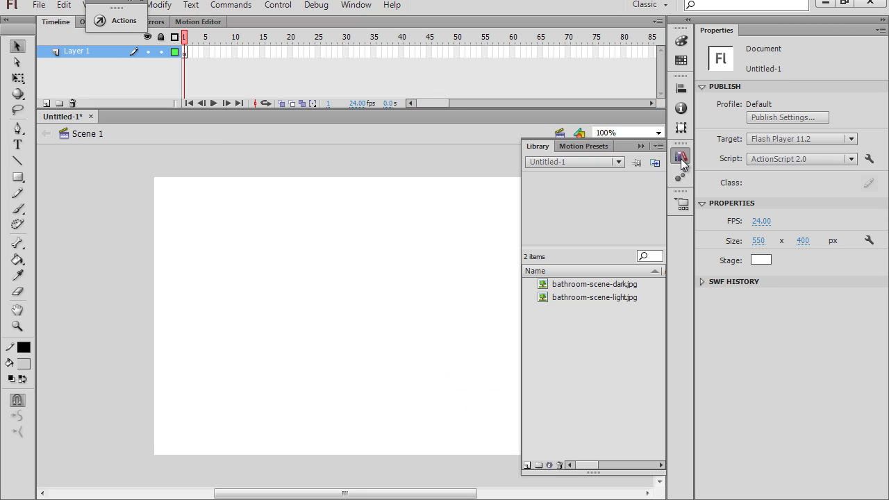
left_click(597, 284)
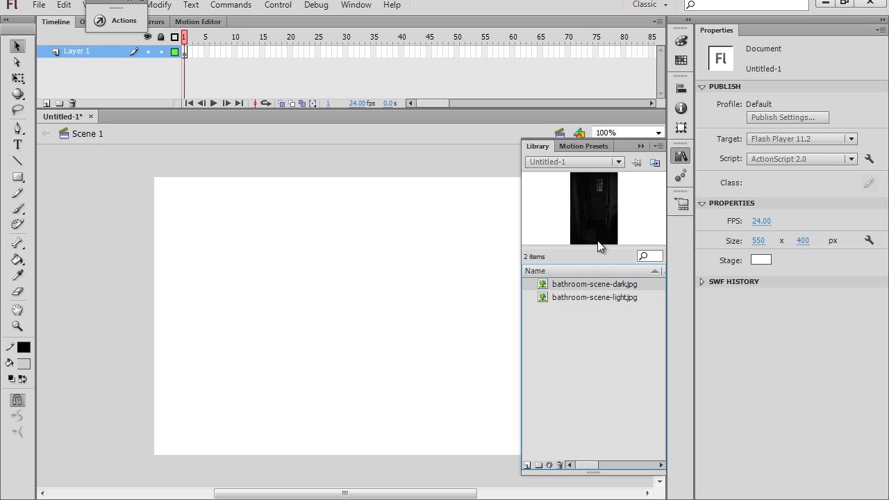
left_click_drag(597, 224, 350, 294)
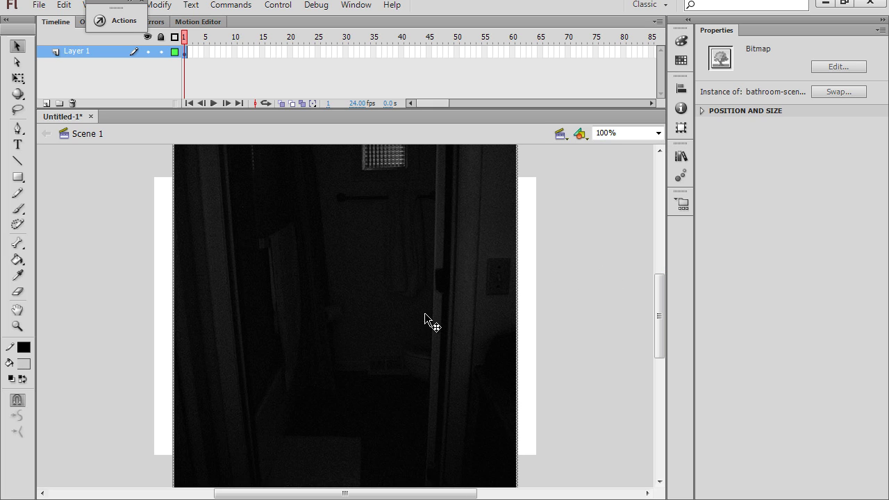
Step: Check the placed bitmap's dimensions and set the document size to 495 x 750 px to match
left_click(574, 304)
left_click(453, 296)
left_click(681, 109)
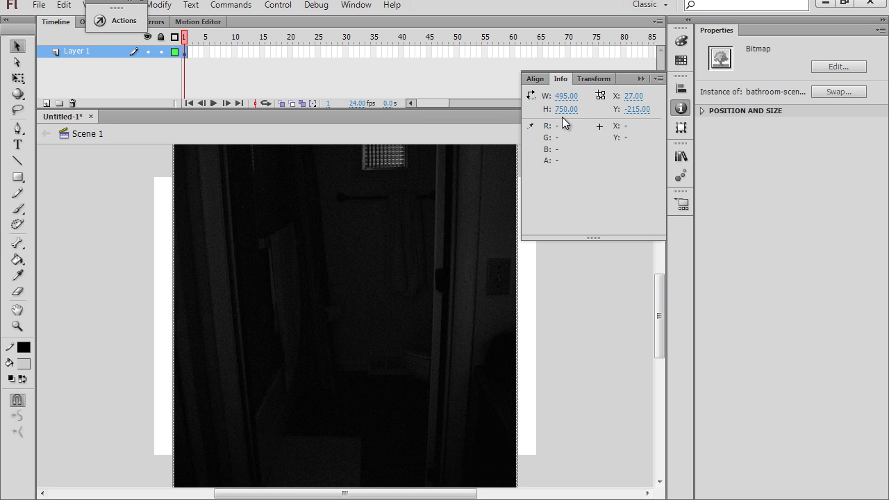
left_click(581, 292)
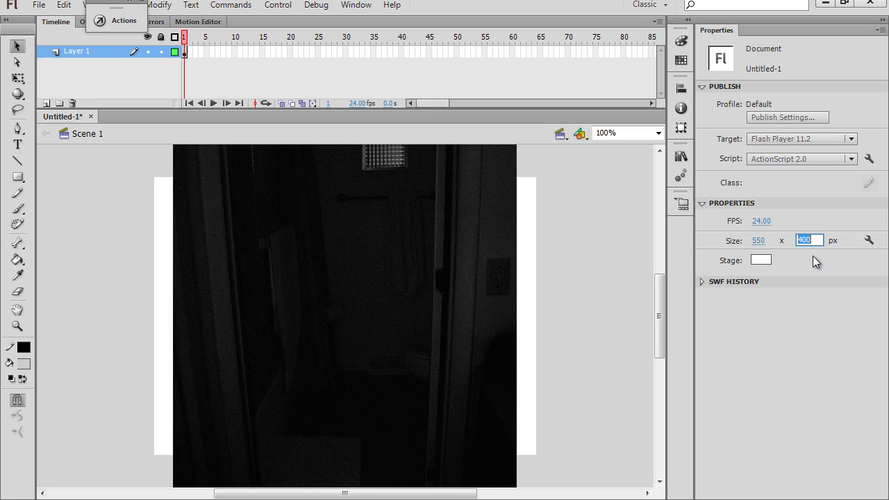
type("750")
left_click(765, 242)
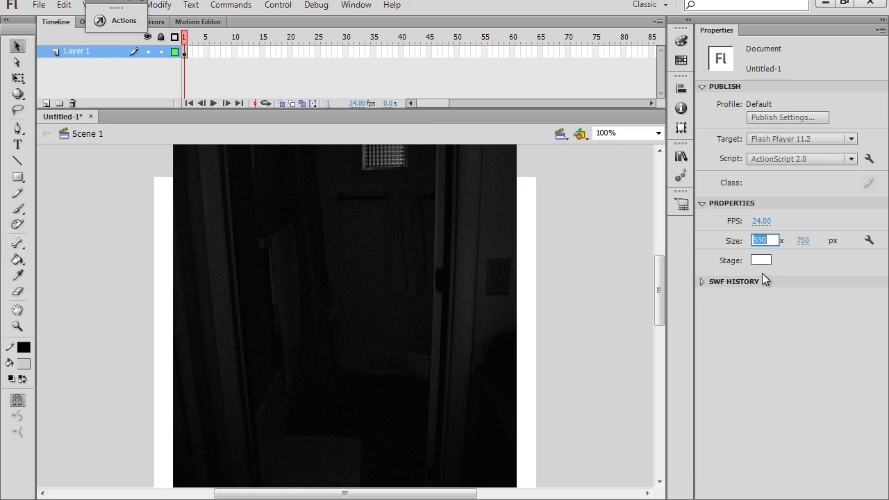
type("495")
key("Return")
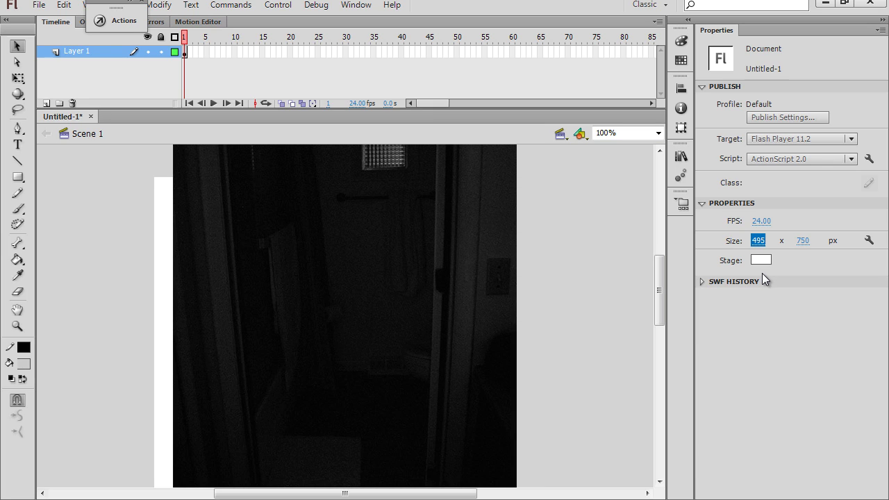
Step: Move the dark bitmap roughly over the resized stage, to about X 16, Y 18, with the view set to Fit in Window
left_click_drag(376, 258, 373, 336)
left_click_drag(345, 287, 331, 332)
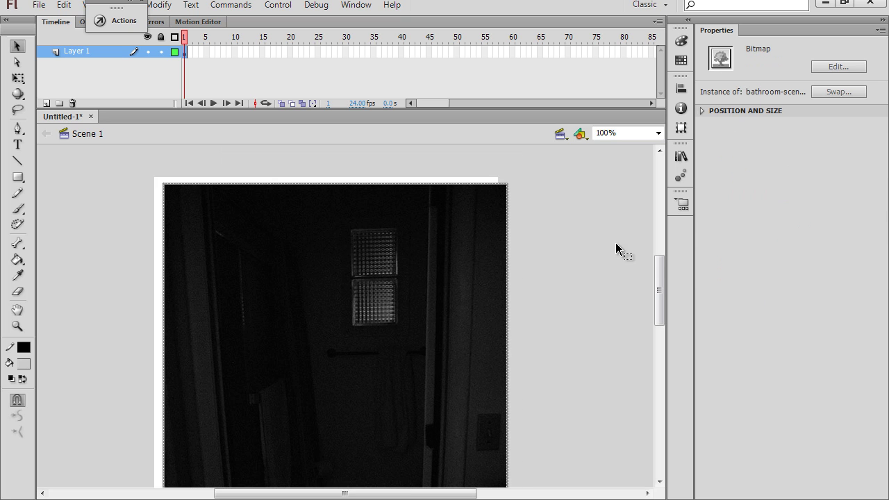
left_click(658, 133)
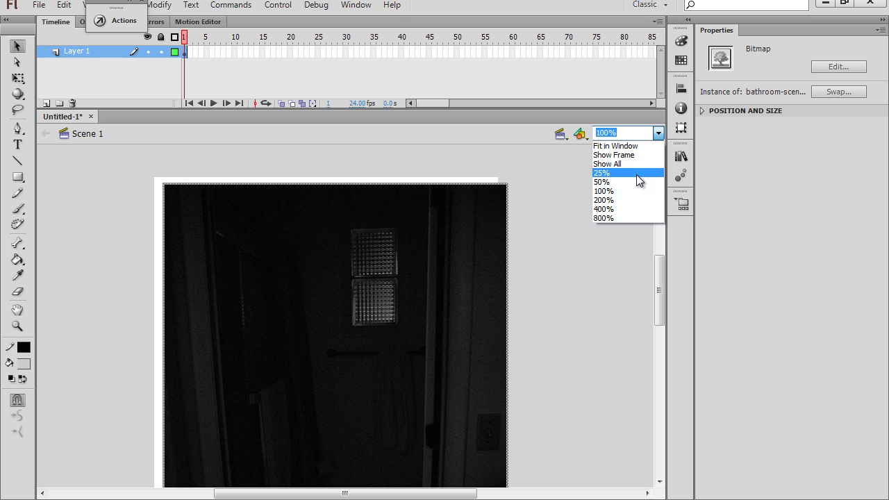
left_click(599, 146)
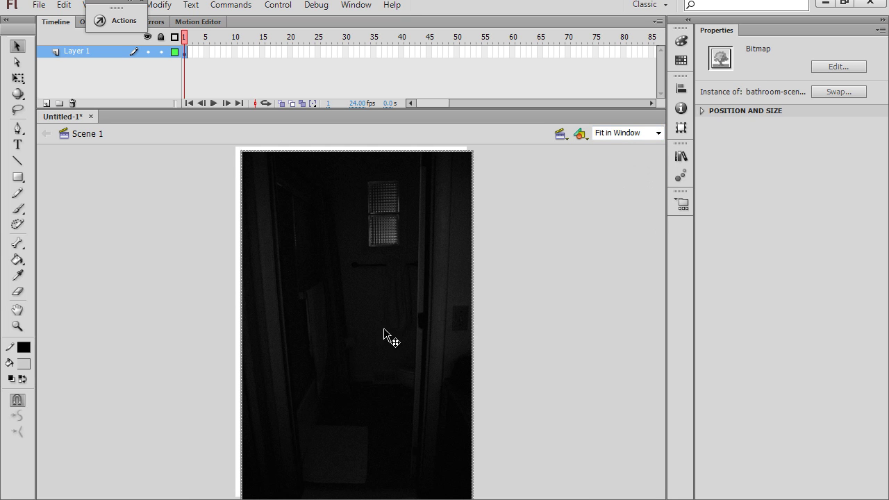
mouse_move(383, 338)
left_mouse_down()
mouse_move(398, 317)
mouse_move(351, 316)
mouse_move(382, 321)
left_mouse_up()
mouse_move(360, 290)
left_mouse_down()
mouse_move(381, 299)
mouse_move(340, 297)
mouse_move(349, 294)
left_mouse_up()
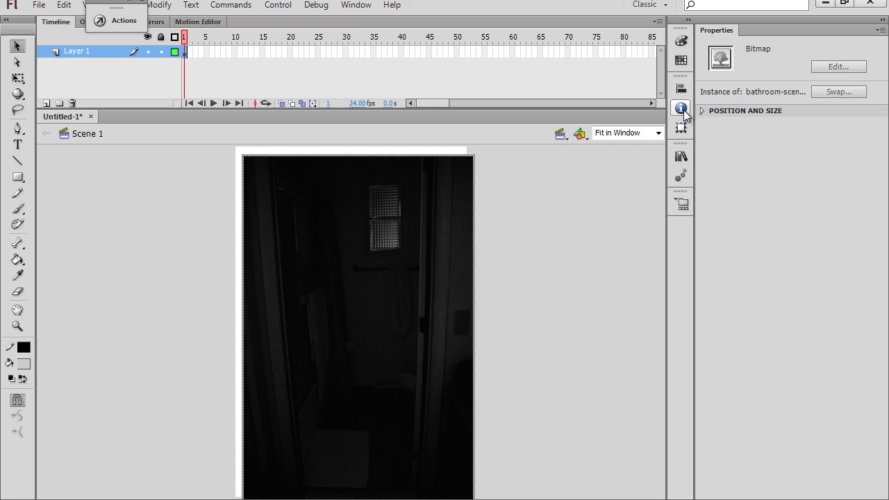
Step: Set the dark bitmap's position to X 0 and Y 0 so it aligns with the stage
left_click(681, 109)
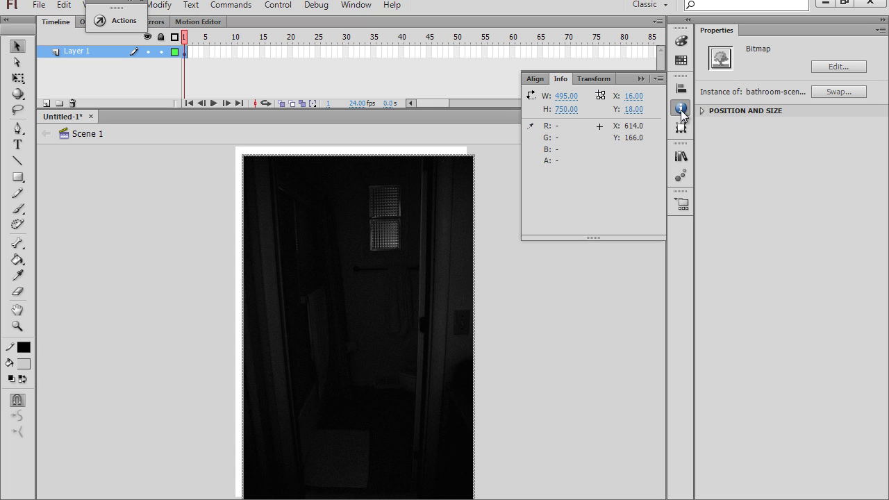
left_click(633, 96)
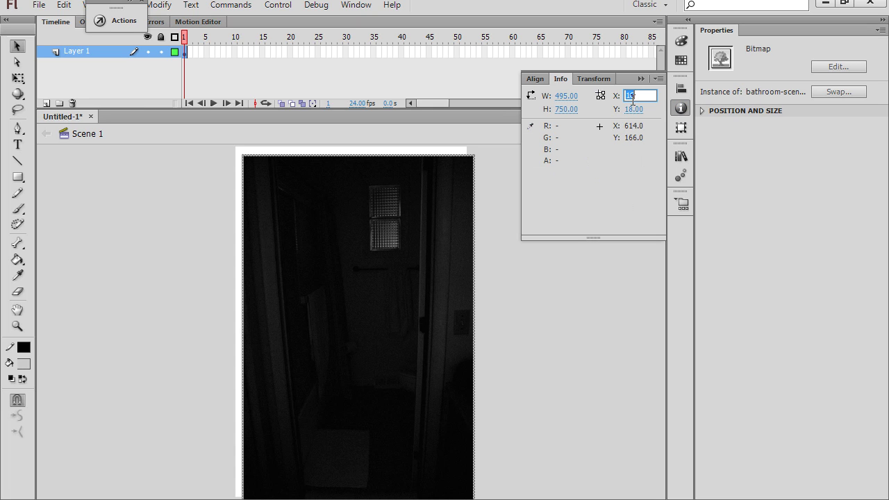
type("0")
left_click(634, 109)
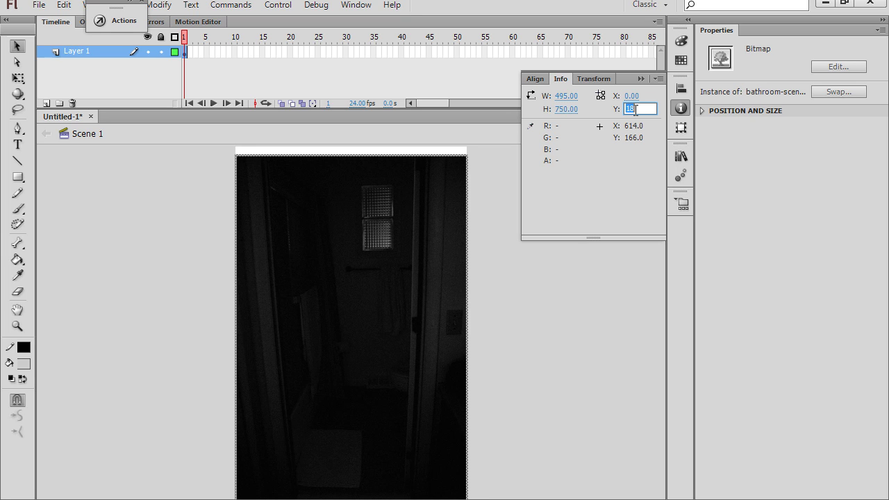
type("0")
key("Return")
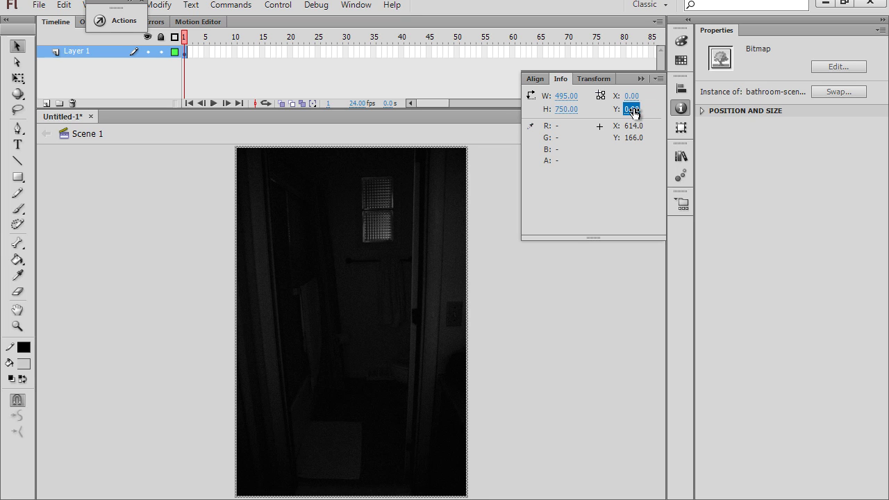
left_click(518, 251)
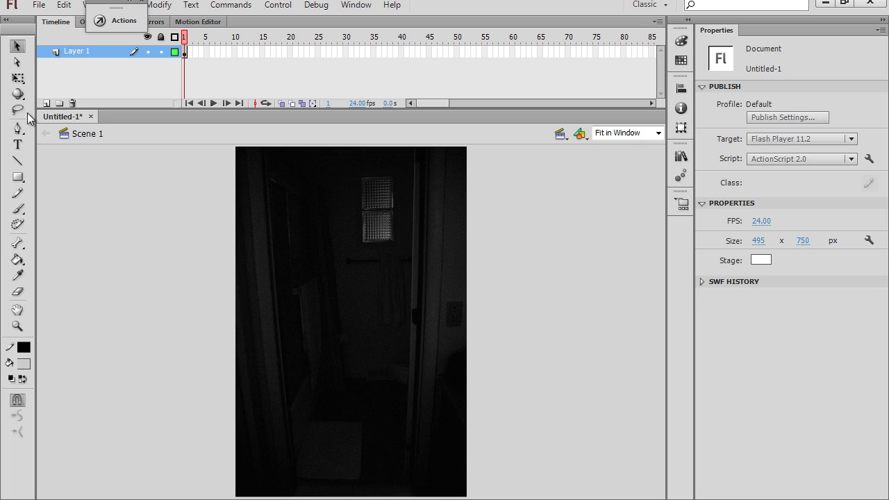
Step: Rename Layer 1 as bg
double_click(70, 52)
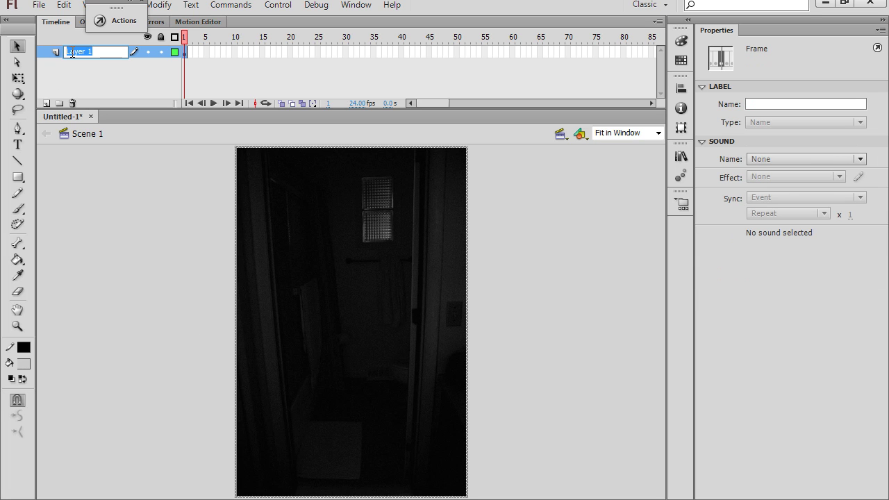
type("bg")
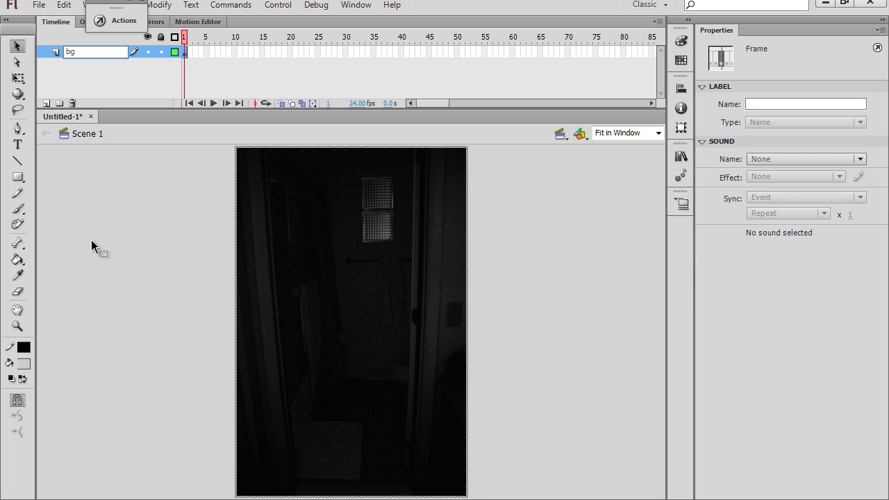
left_click(93, 248)
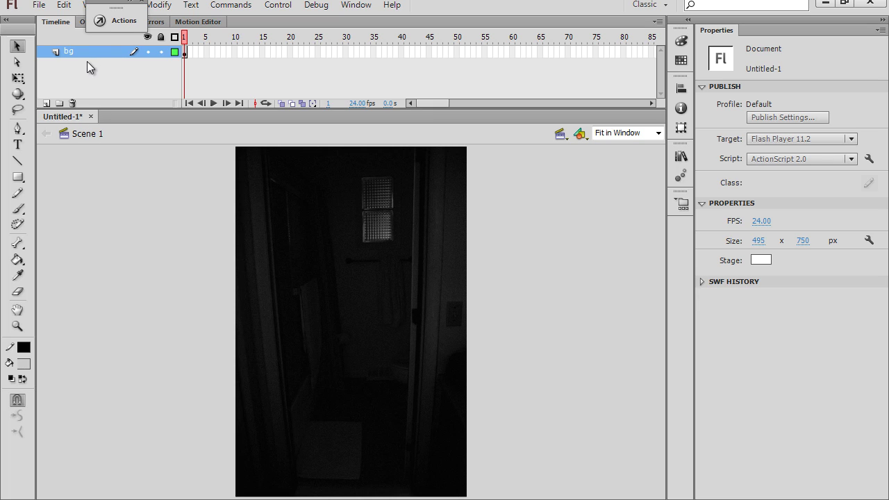
Step: Add a new layer above bg and place bathroom-scene-light.jpg from the library on it
left_click(46, 103)
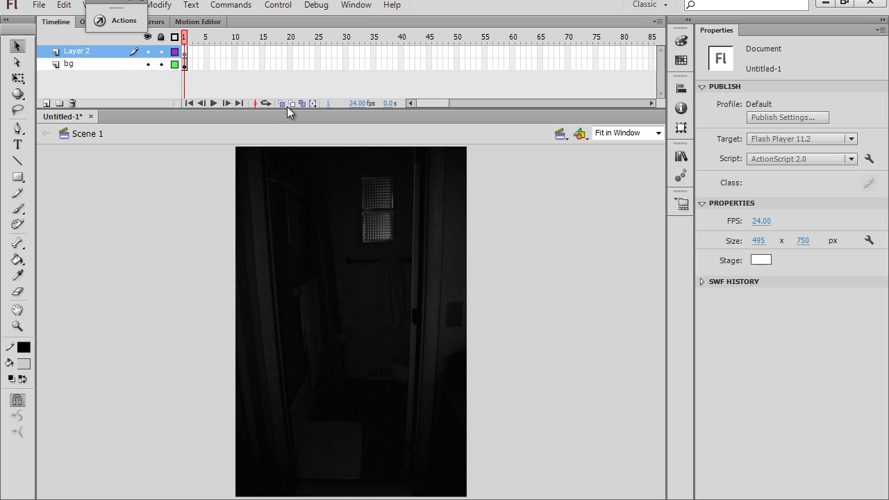
left_click(681, 157)
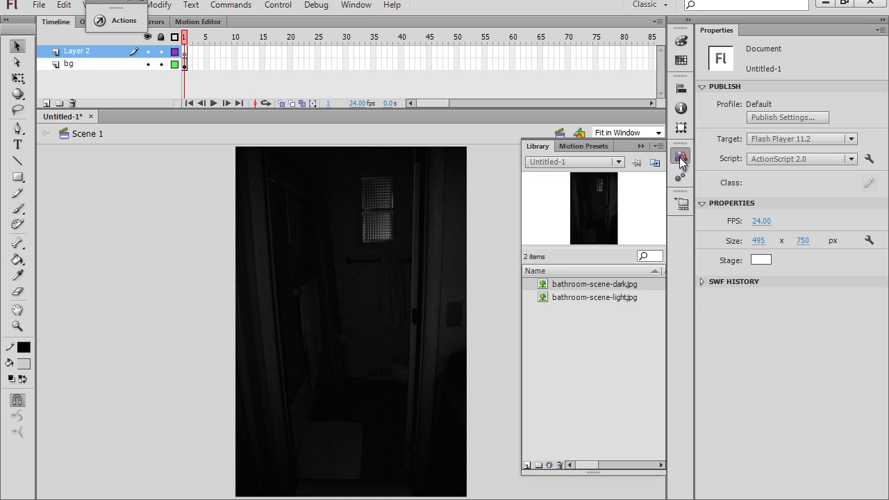
left_click(577, 297)
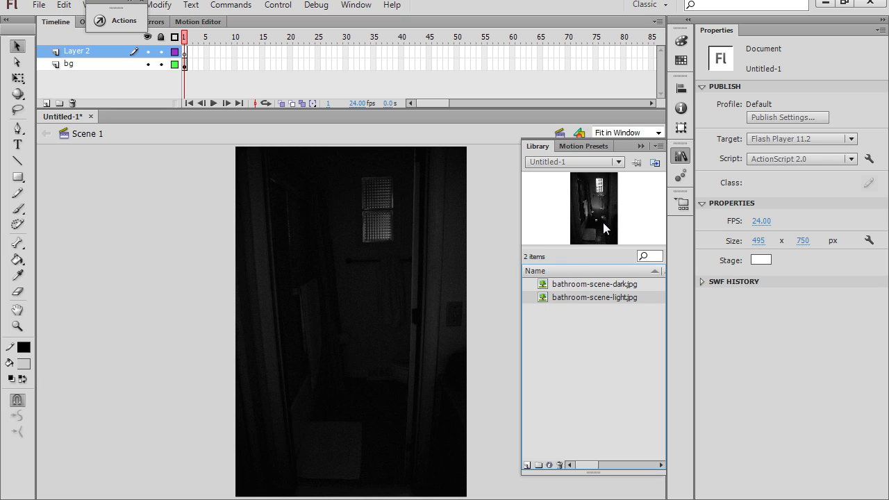
left_click_drag(604, 222, 382, 332)
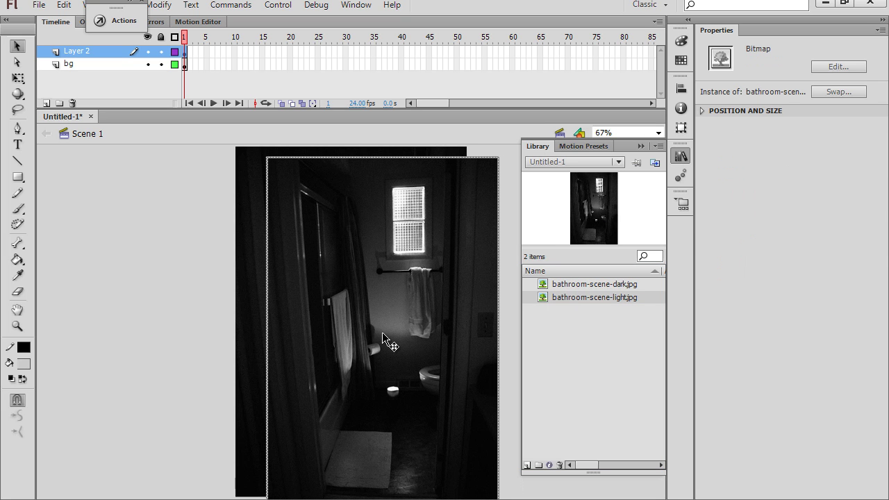
Step: Set the light bitmap's position to X 0 and Y 0 so it covers the dark one exactly
left_click(681, 108)
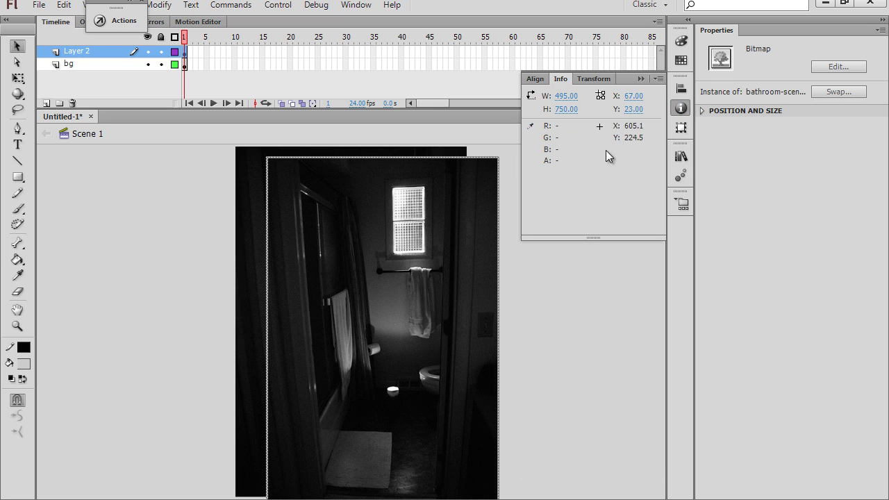
left_click(633, 96)
type("0")
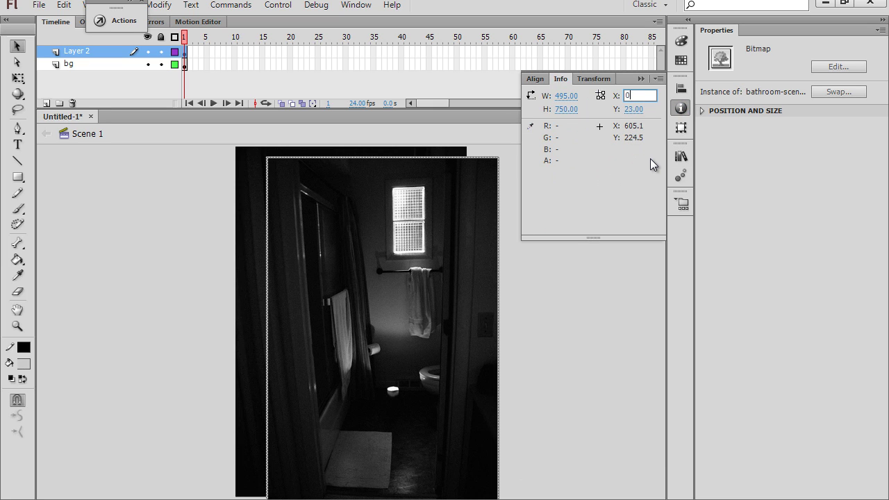
key("Tab")
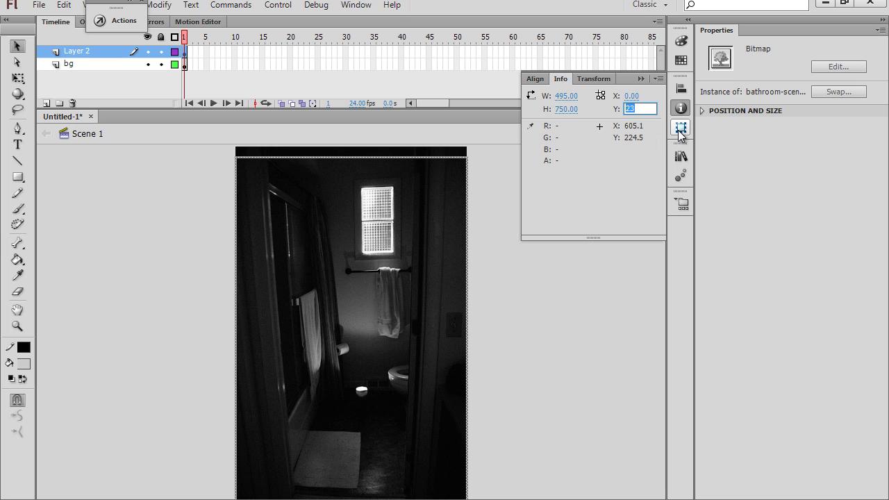
type("0")
key("Return")
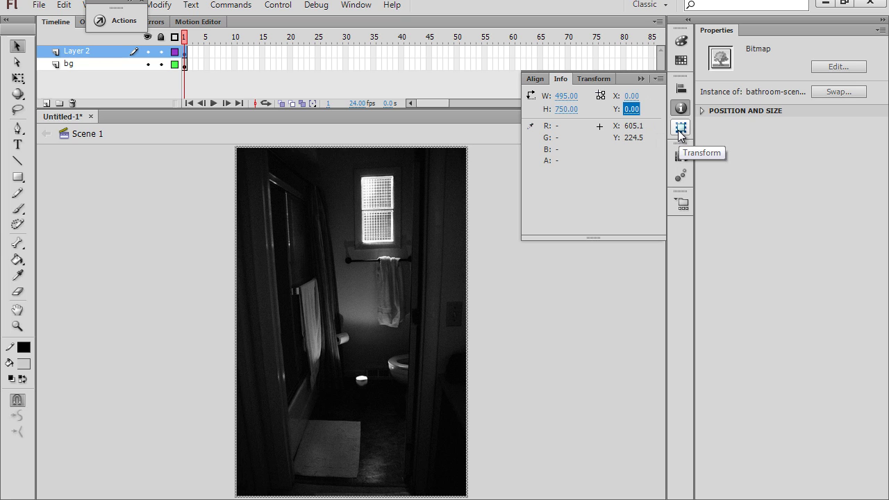
left_click(535, 297)
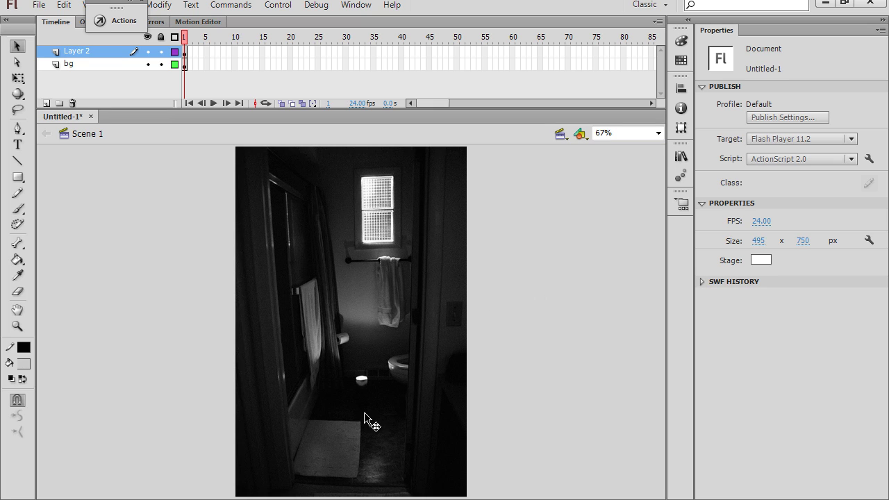
Step: Convert the light bitmap to a Movie Clip symbol named mc-roomlight with its registration point at the upper-left corner
left_click(330, 369)
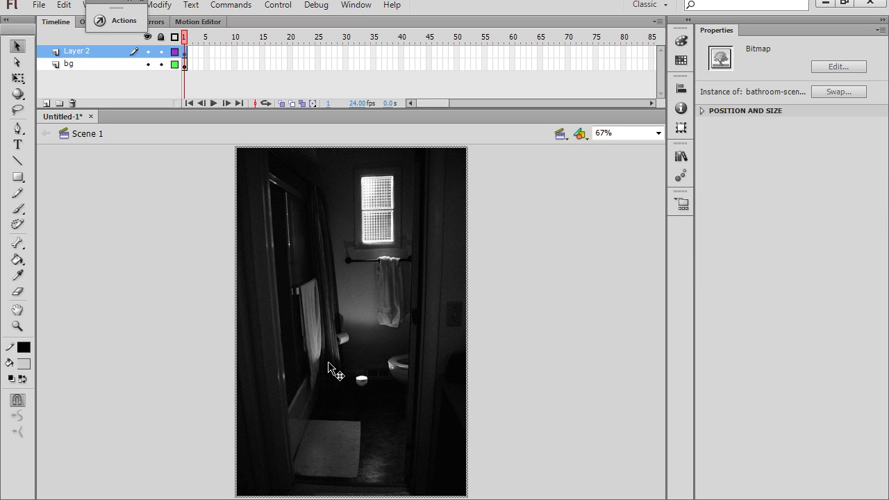
left_click(159, 6)
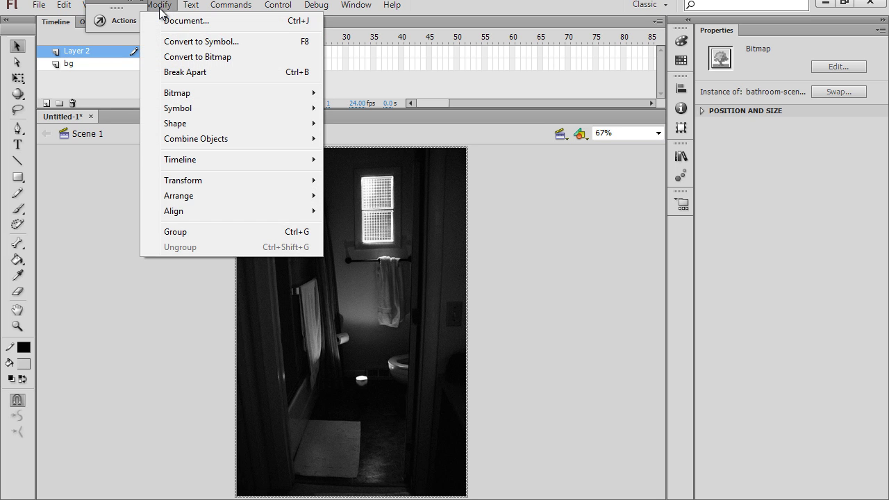
left_click(187, 44)
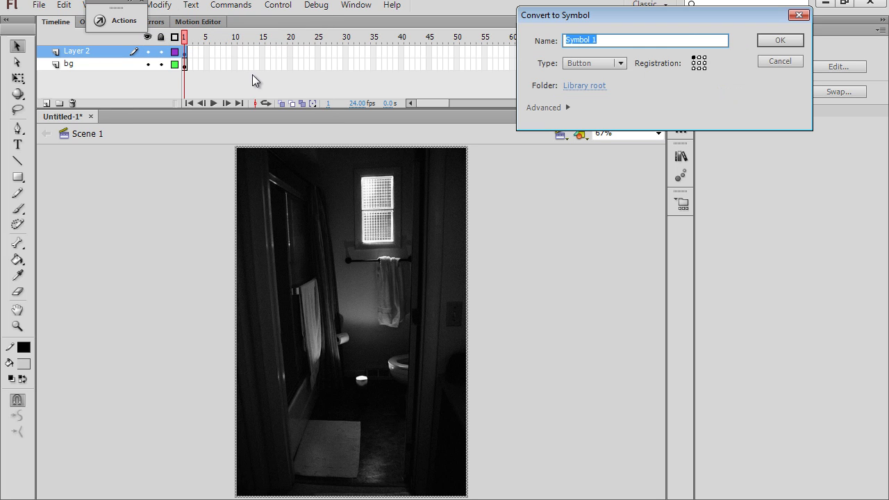
left_click(621, 64)
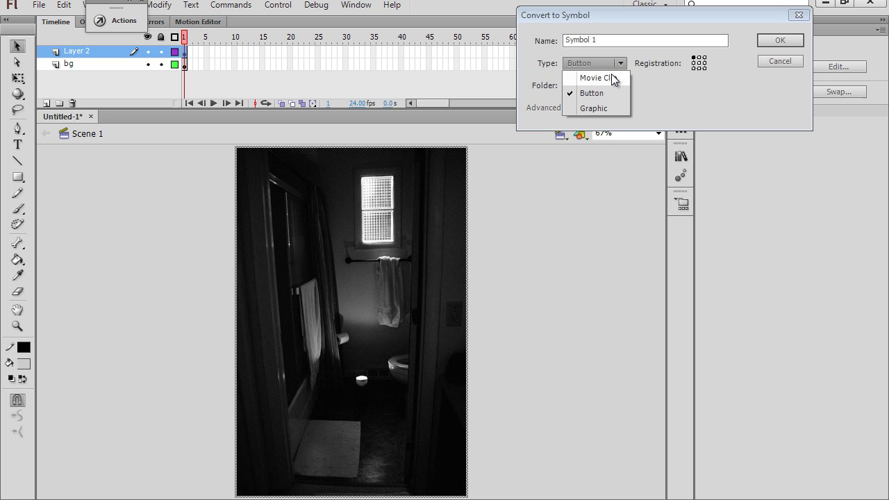
left_click(599, 78)
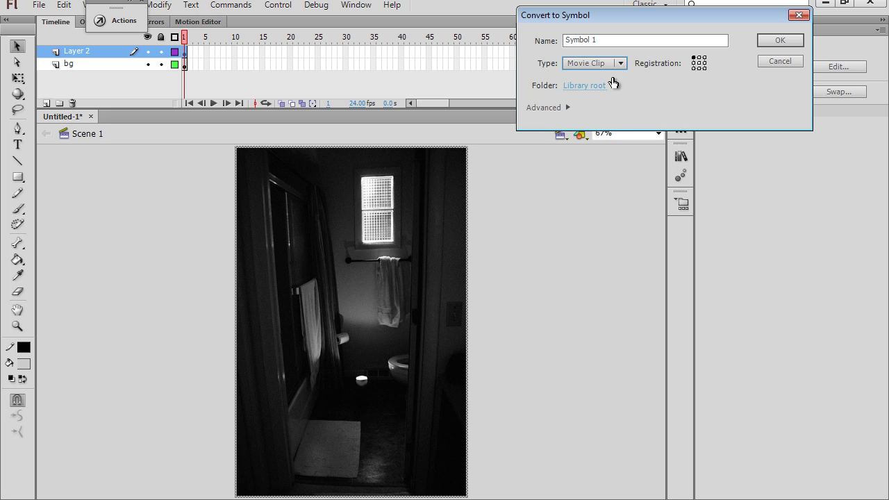
left_click(585, 41)
left_click_drag(585, 41, 516, 40)
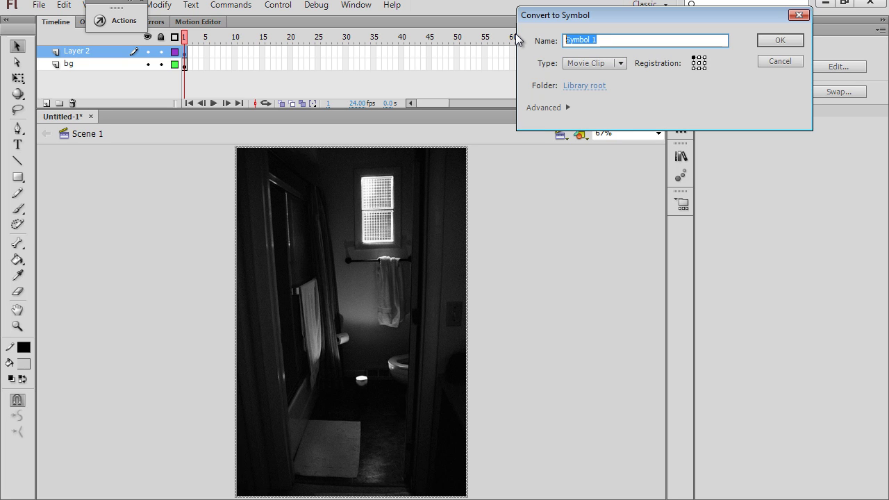
type("mc-r")
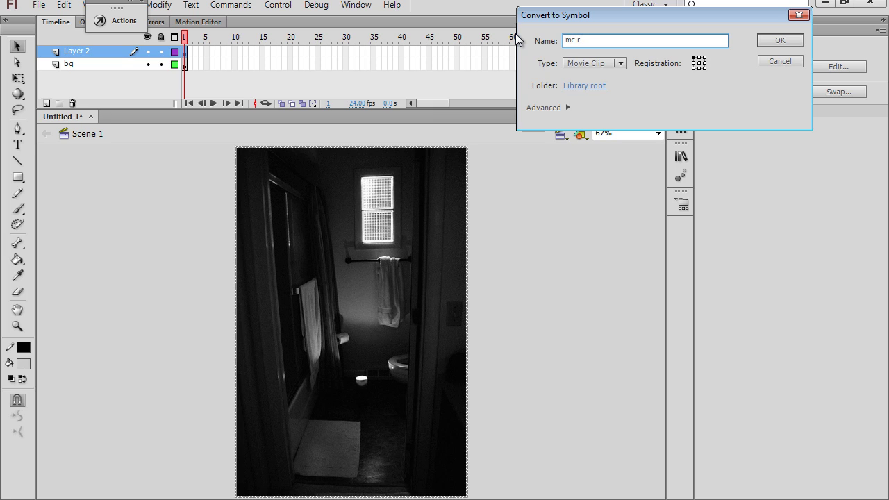
type("oomlight")
left_click(698, 63)
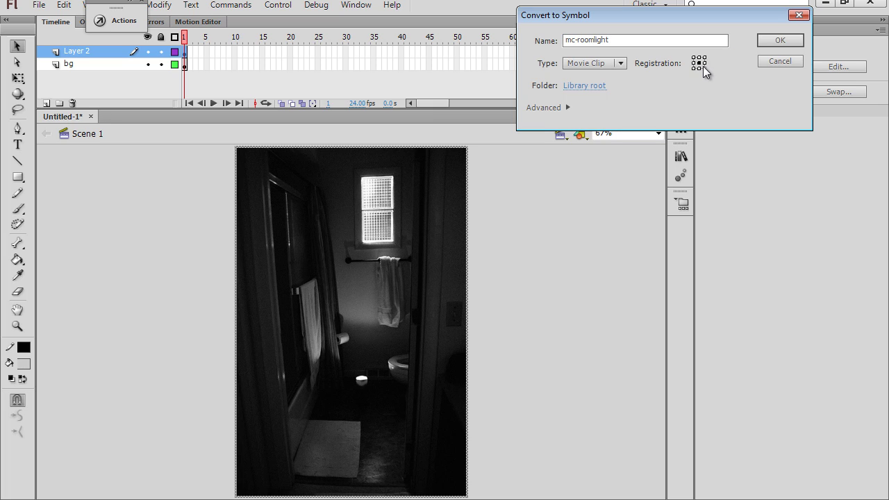
left_click(693, 58)
left_click(766, 42)
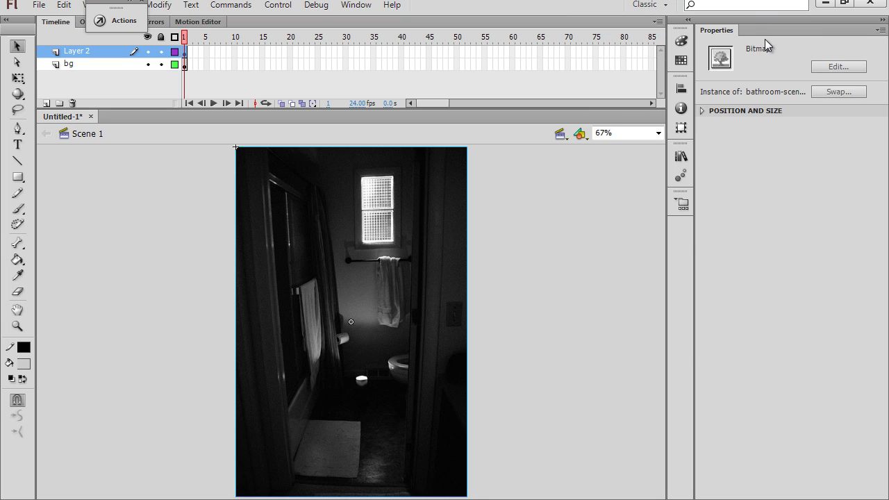
left_click(591, 280)
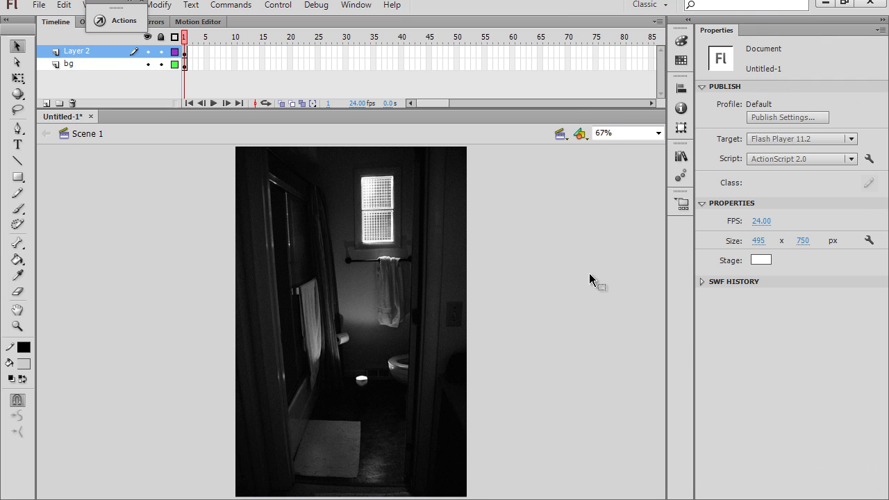
Step: Move the mc-roomlight symbol aside to expose the dark image beneath it, and undo the moves
left_click(343, 274)
left_click_drag(316, 218, 398, 256)
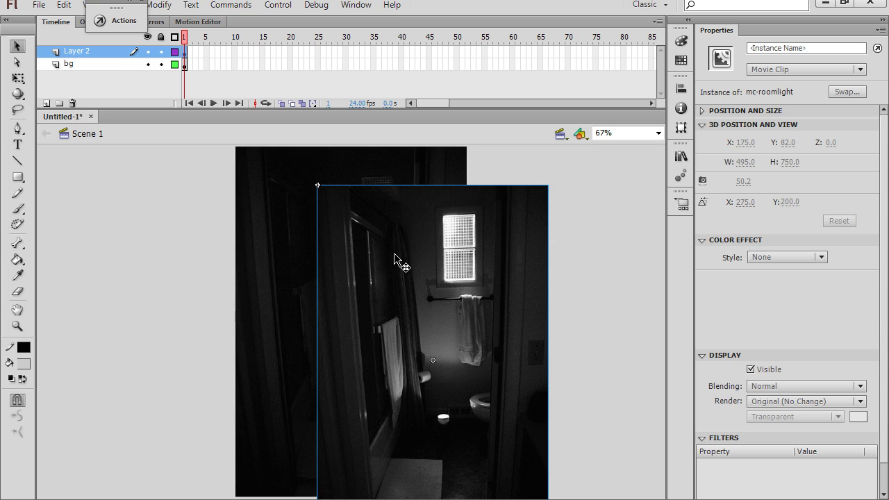
left_click(585, 332)
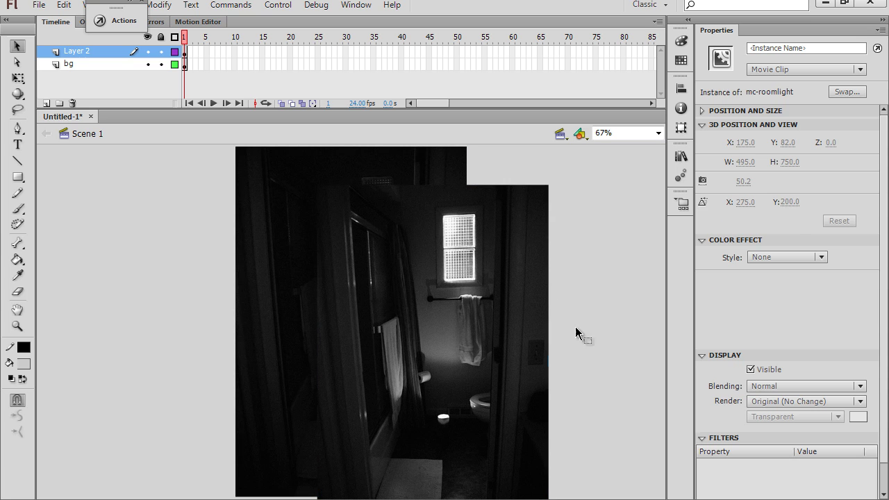
left_click(495, 332)
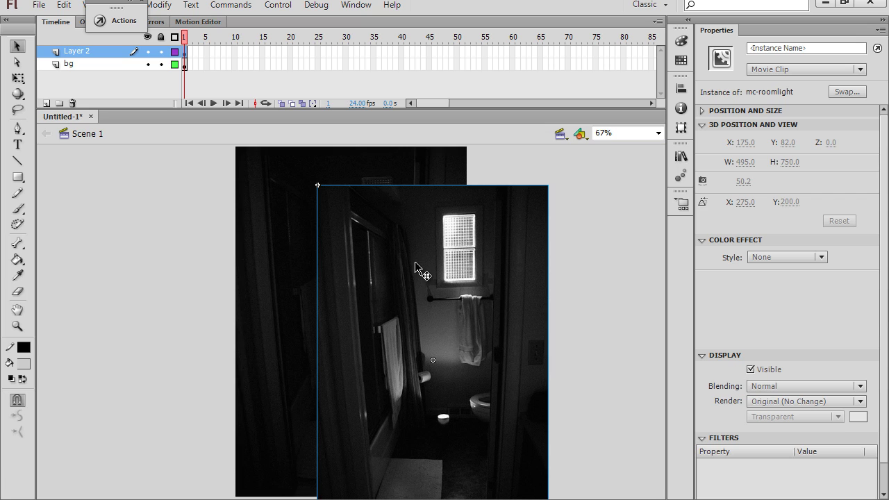
left_click_drag(405, 261, 389, 258)
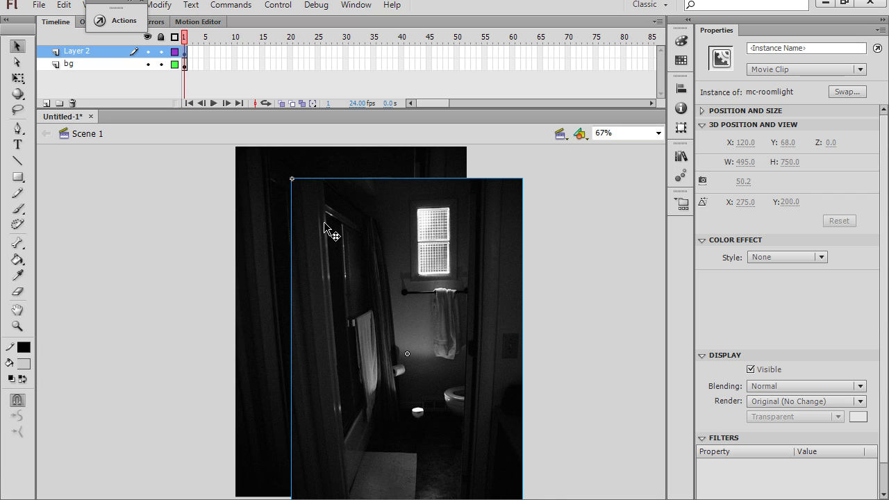
key("ctrl+z")
key("ctrl+shift+a")
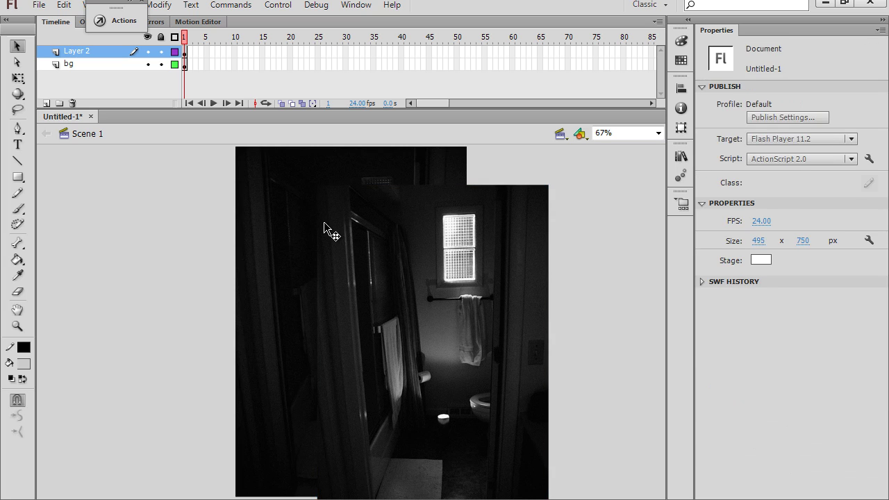
key("ctrl+z")
key("ctrl+z")
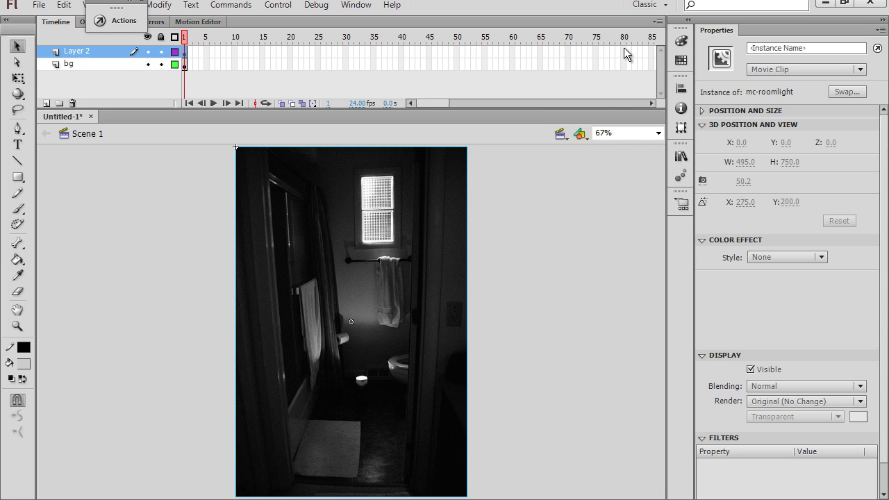
Step: Insert keyframes at frame 80 on both Layer 2 and bg, and return the playhead to frame 8
left_click_drag(624, 48, 625, 64)
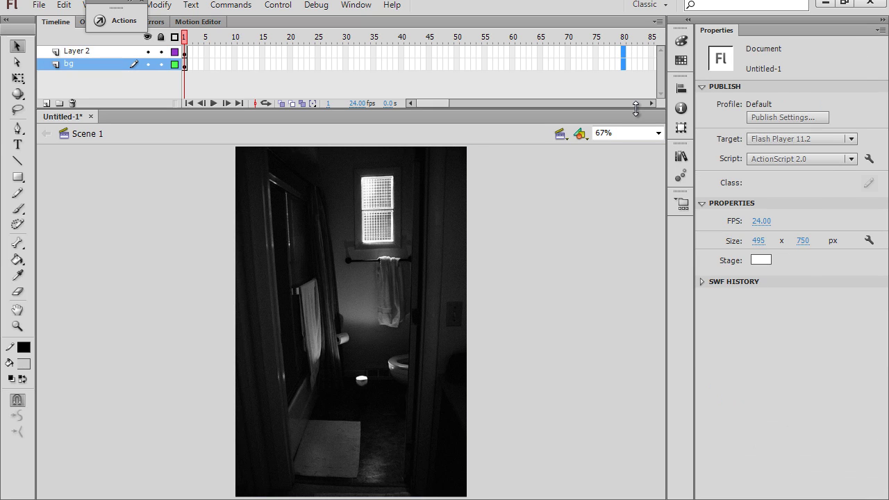
key("F5")
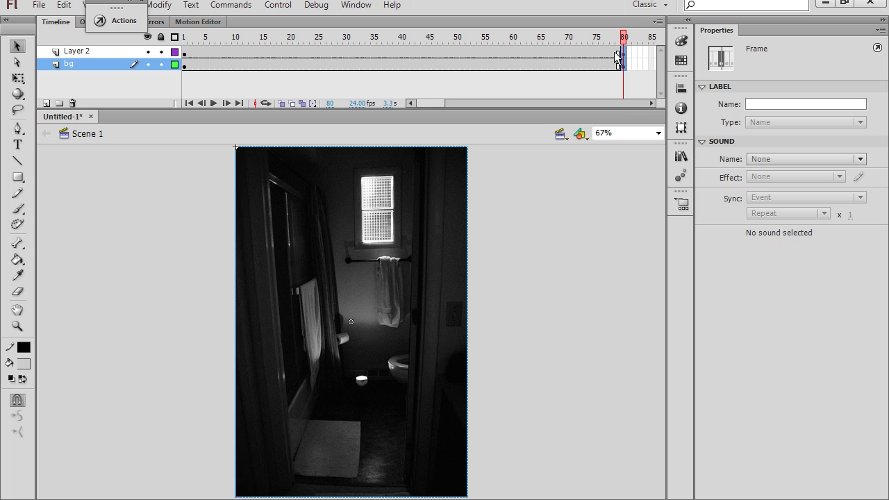
left_click_drag(625, 40, 184, 36)
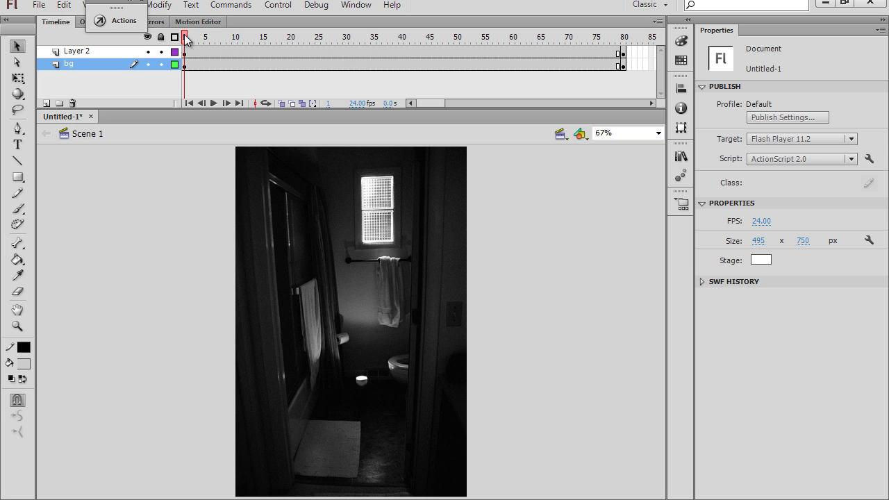
left_click_drag(186, 40, 223, 37)
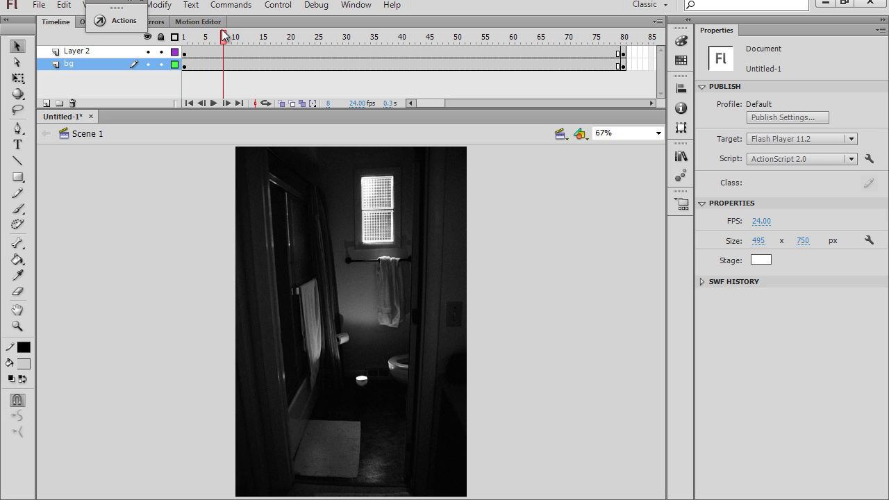
Step: Apply an Alpha color effect of 0% to the mc-roomlight instance in Layer 2's first keyframe span
left_click(311, 258)
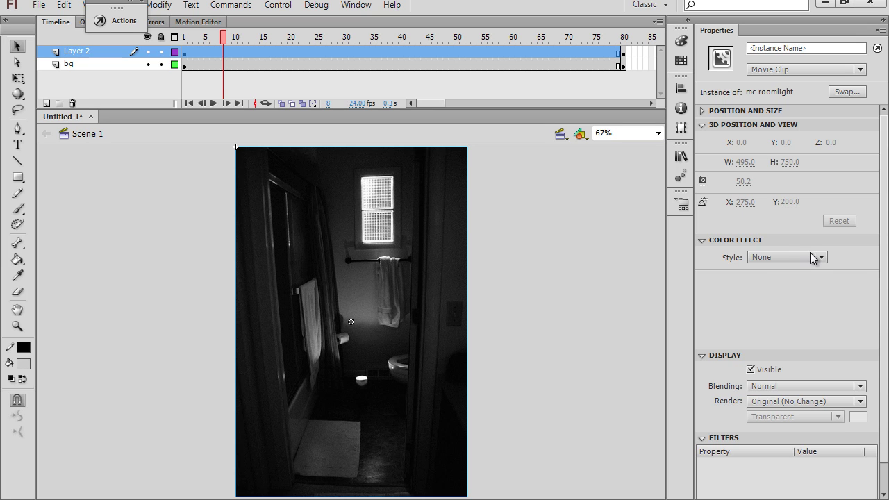
left_click(703, 240)
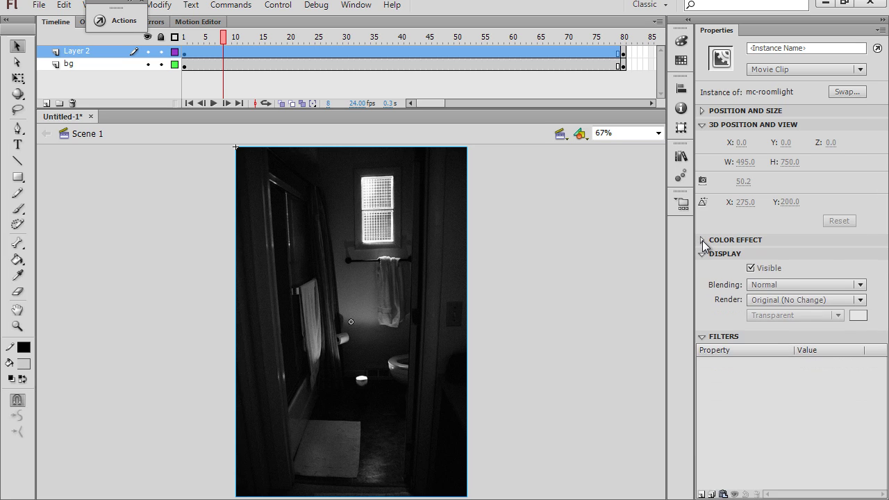
left_click(703, 241)
left_click(776, 258)
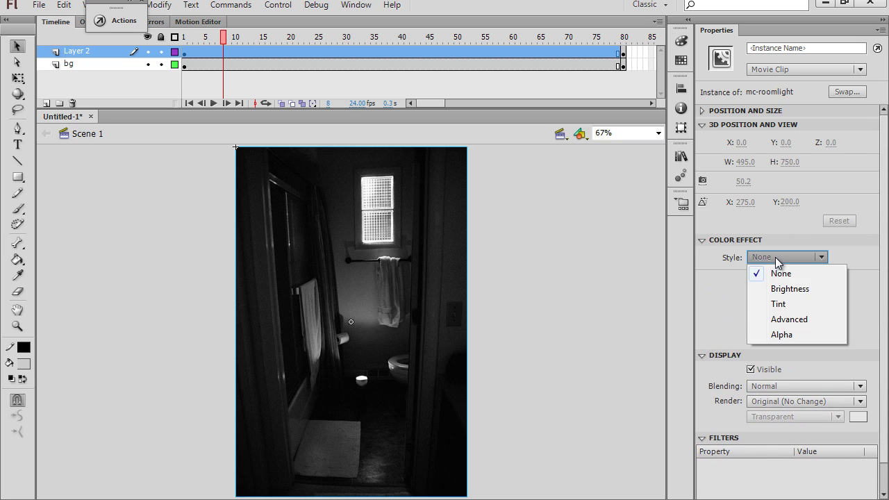
left_click(791, 335)
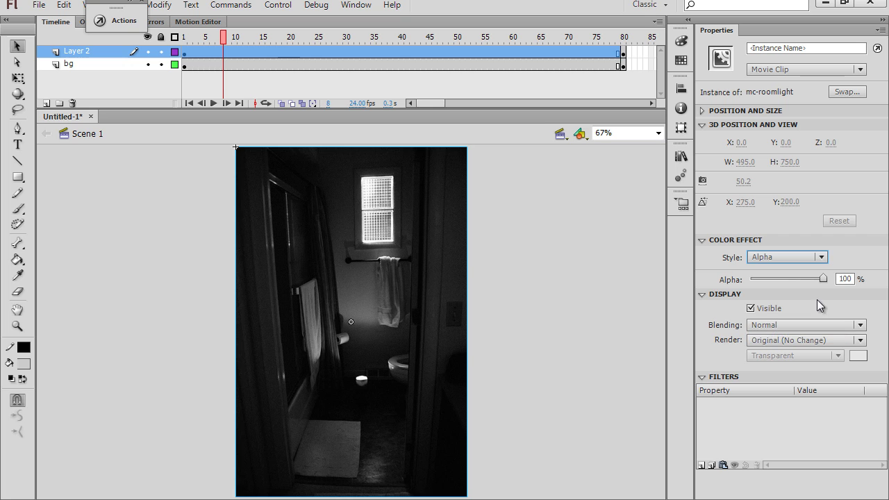
left_click_drag(823, 278, 750, 279)
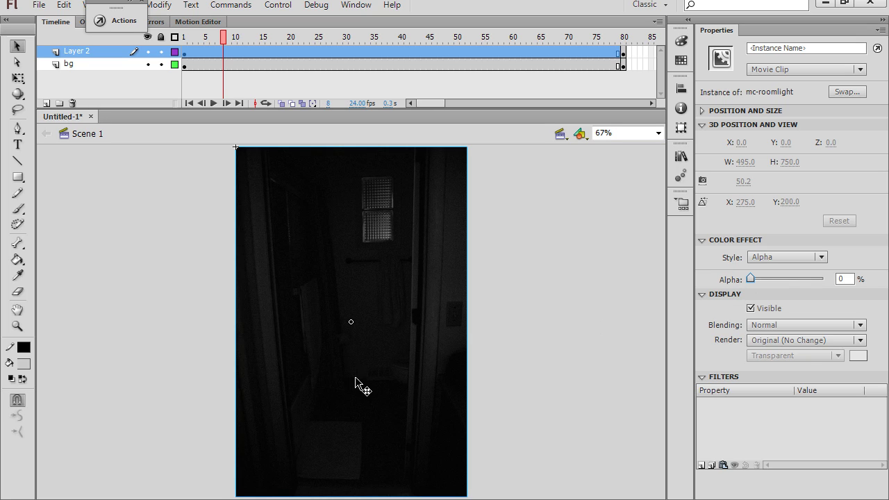
Step: Rename the bg layer as bg-dark and reselect the mc-roomlight instance
double_click(71, 64)
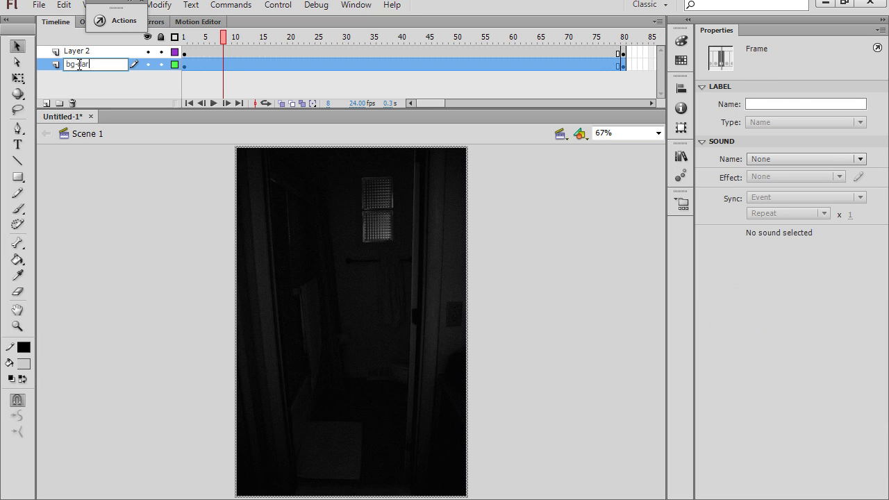
left_click(122, 158)
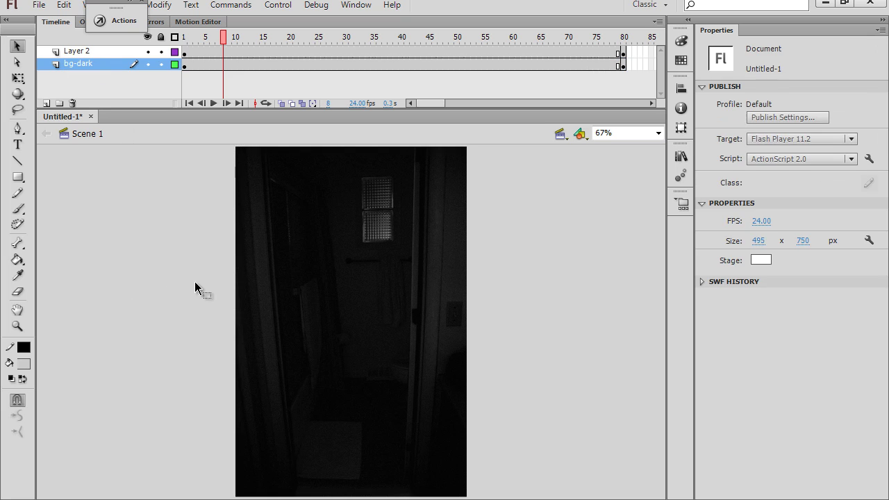
left_click(294, 292)
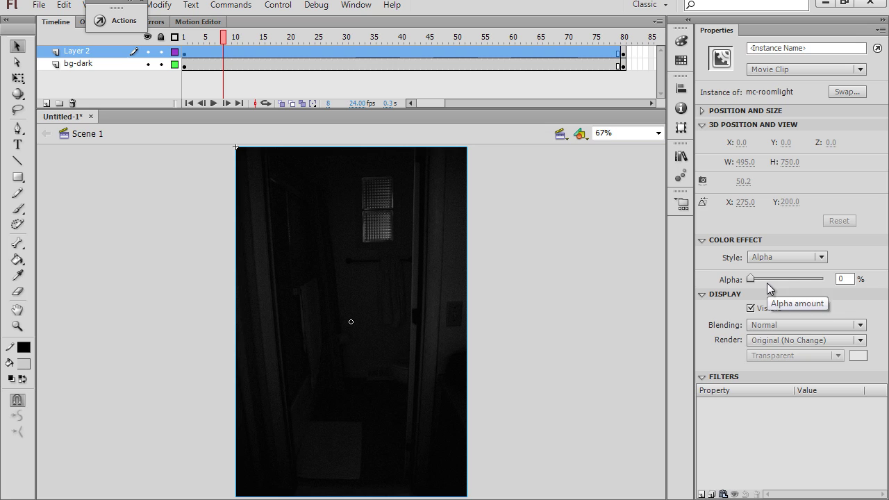
Step: Insert keyframes at frames 15 and 25 on Layer 2
left_click(263, 53)
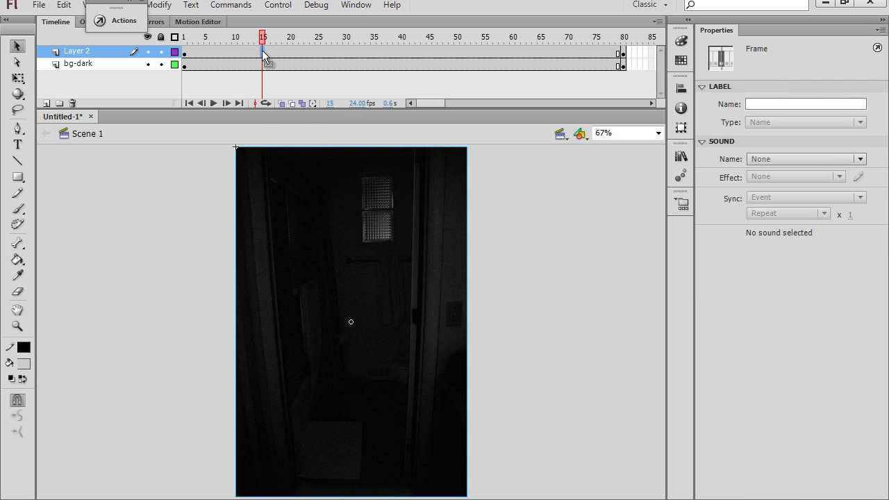
left_click(317, 53)
right_click(318, 54)
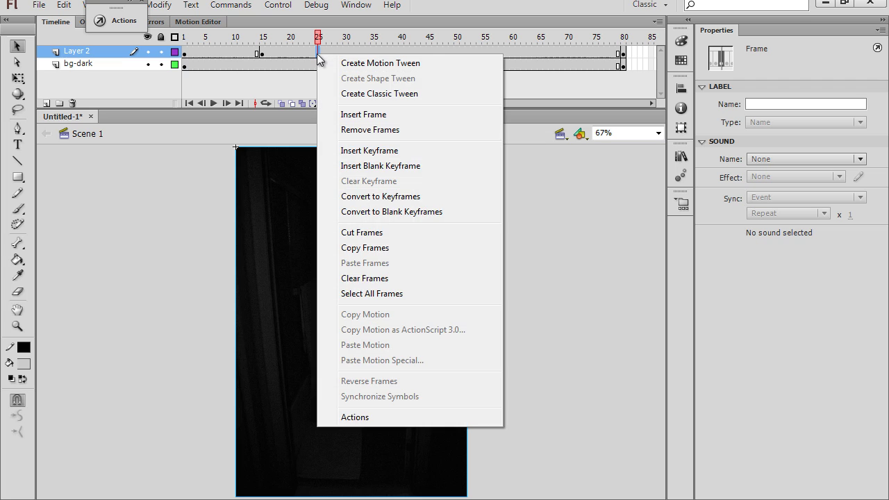
left_click(347, 150)
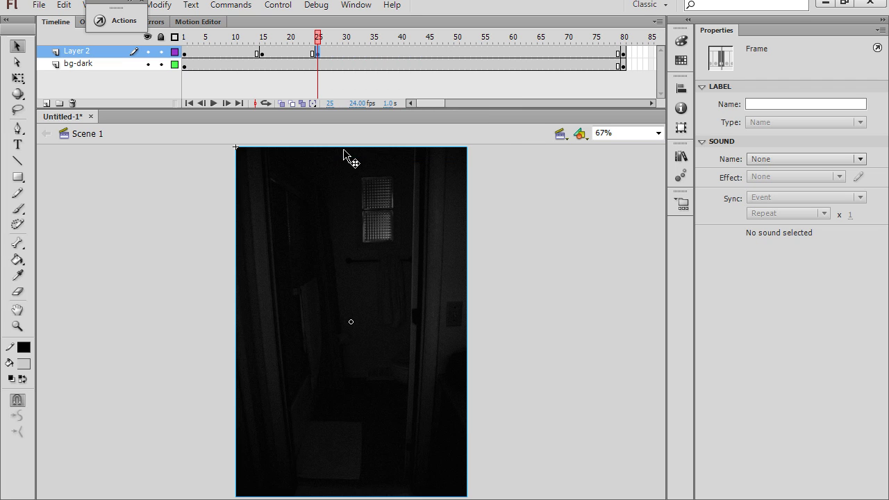
Step: Set the mc-roomlight instance's alpha to 76% at frame 25 and compare the keyframes at frames 1, 15 and 25
left_click(556, 229)
left_click(445, 234)
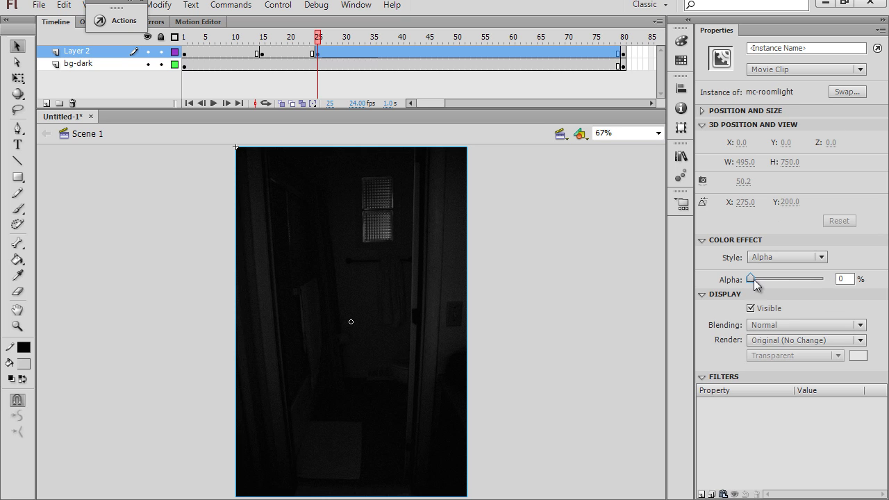
left_click_drag(752, 279, 807, 279)
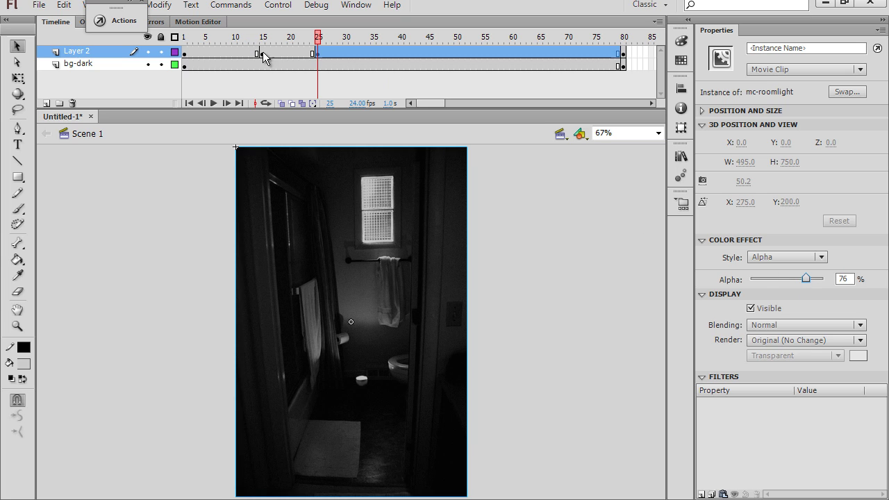
left_click(184, 54)
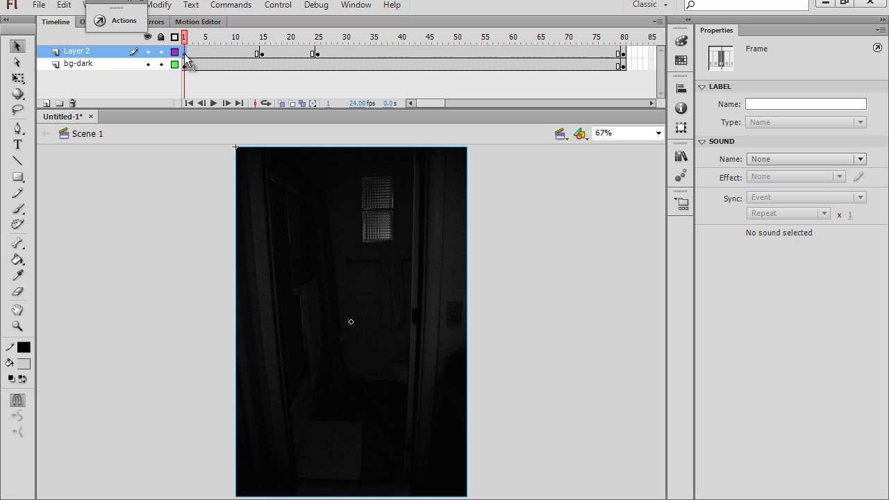
left_click(260, 54)
left_click(317, 54)
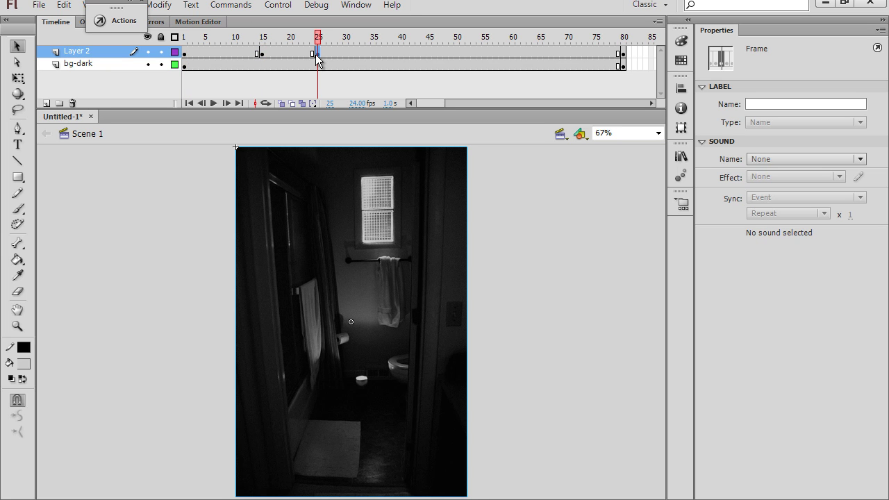
Step: Create a classic tween between Layer 2's keyframes at frames 15 and 25 and scrub through the fade
left_click(262, 54)
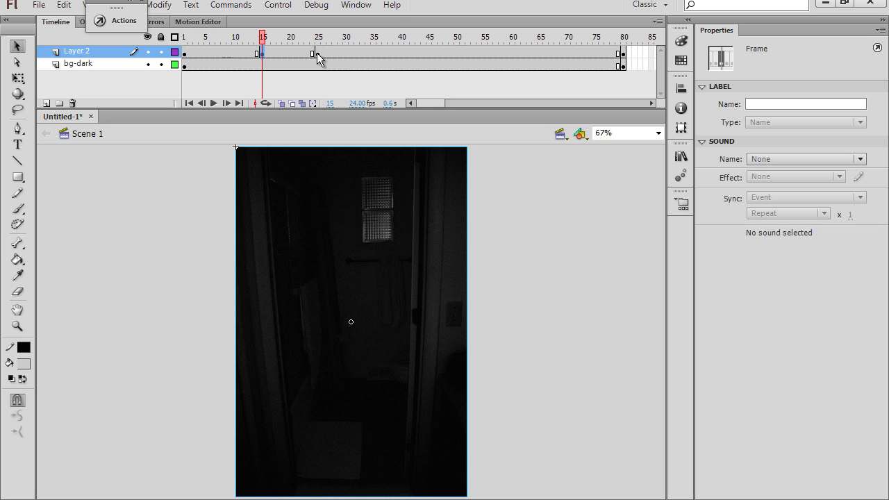
right_click(282, 55)
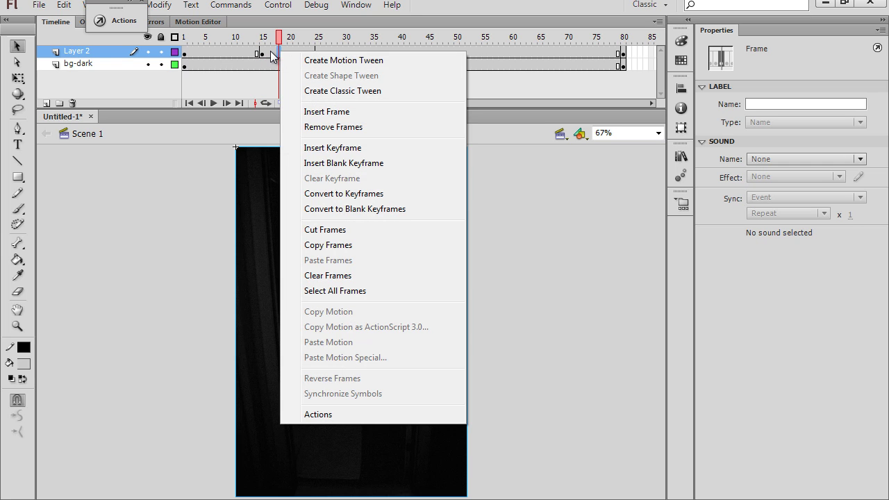
left_click(322, 93)
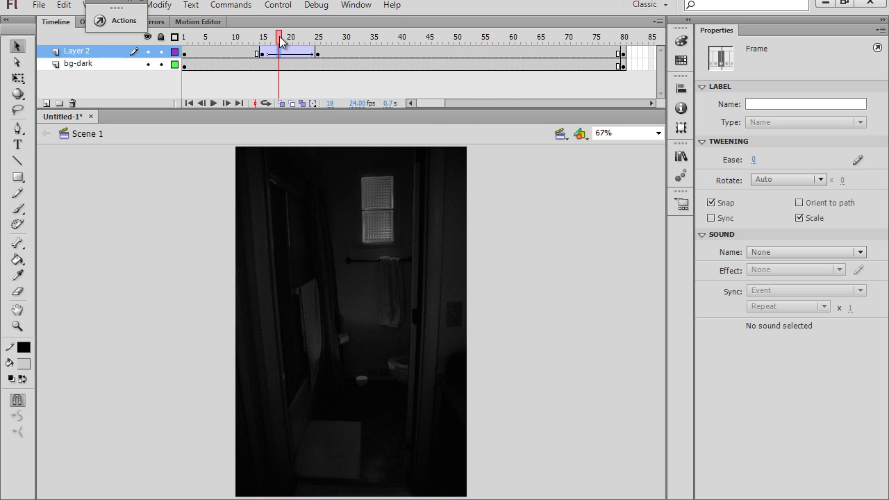
left_click_drag(279, 36, 319, 23)
left_click_drag(309, 25, 368, 45)
Step: Insert Layer 2 keyframes at frames 35 and 44, and set the mc-roomlight instance's alpha to 0% at frame 44
left_click(372, 55)
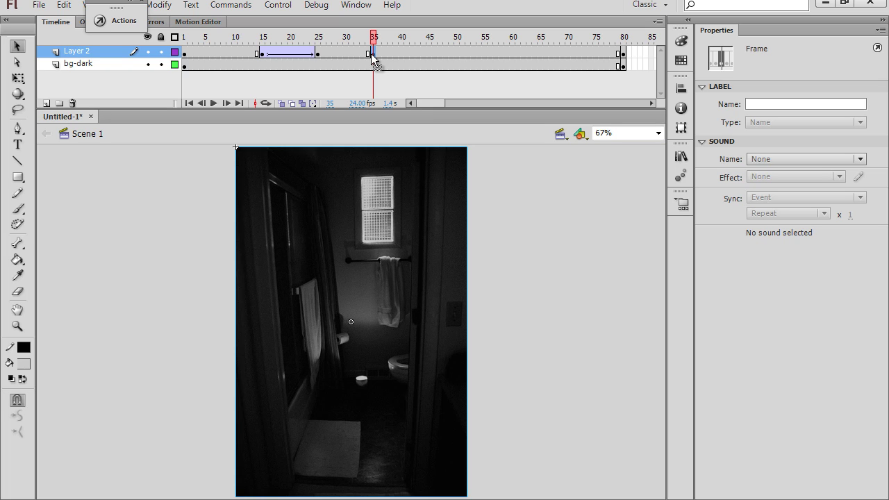
left_click(426, 54)
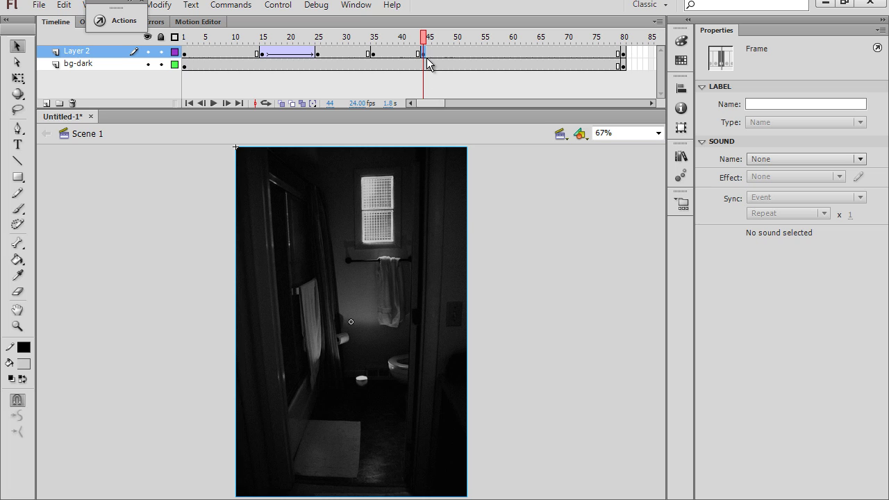
left_click(423, 274)
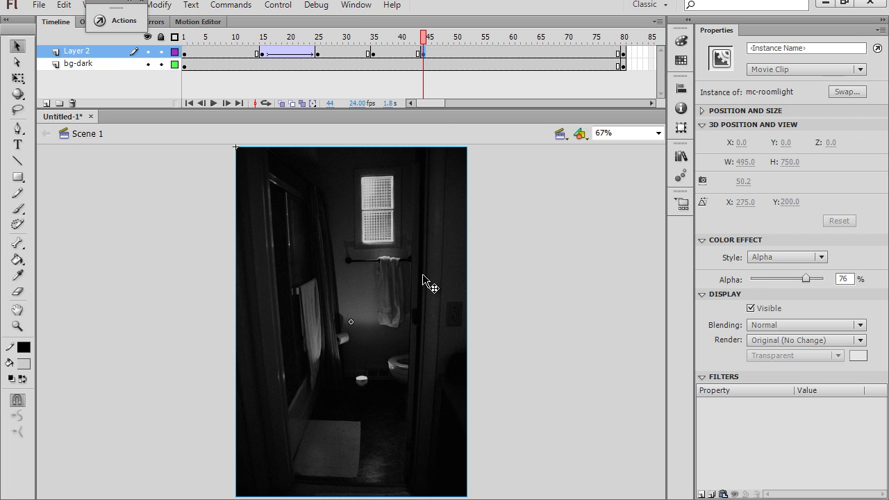
left_click(549, 251)
left_click(444, 248)
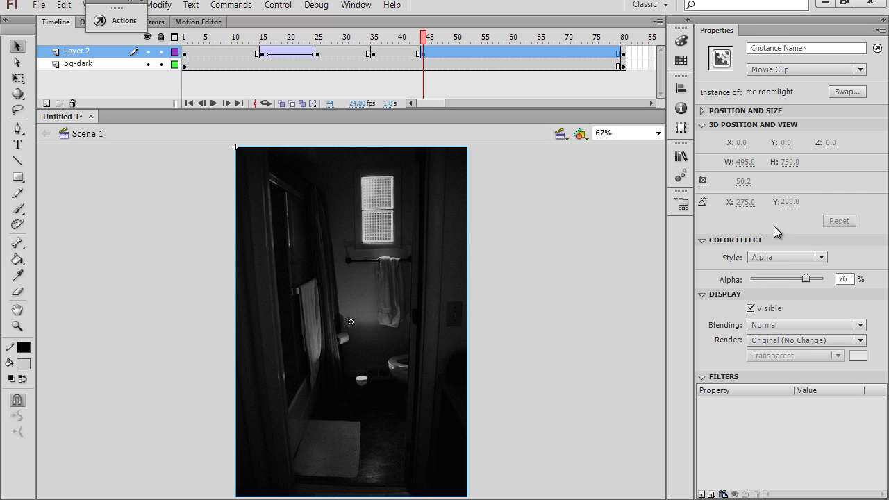
left_click_drag(806, 279, 729, 281)
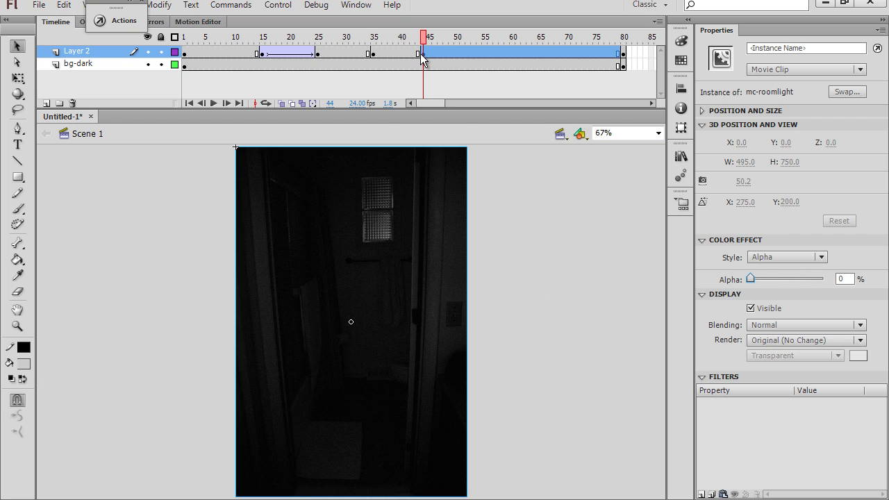
Step: Compare the stage image at Layer 2's keyframes at frames 35 and 44
left_click(373, 54)
left_click(392, 54)
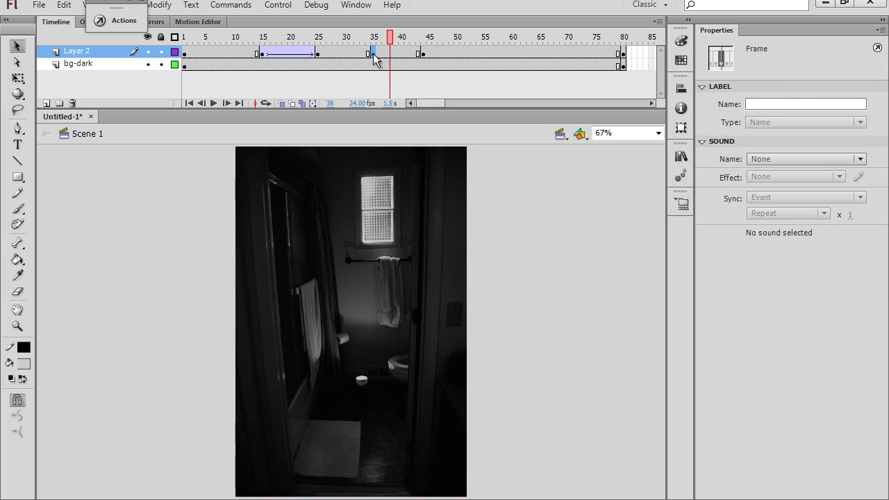
left_click(372, 54)
left_click(424, 54)
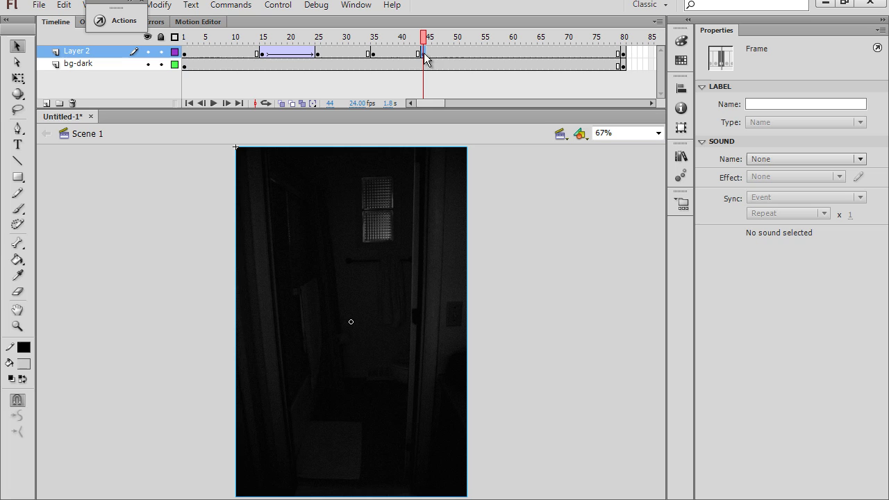
left_click(385, 54)
right_click(385, 53)
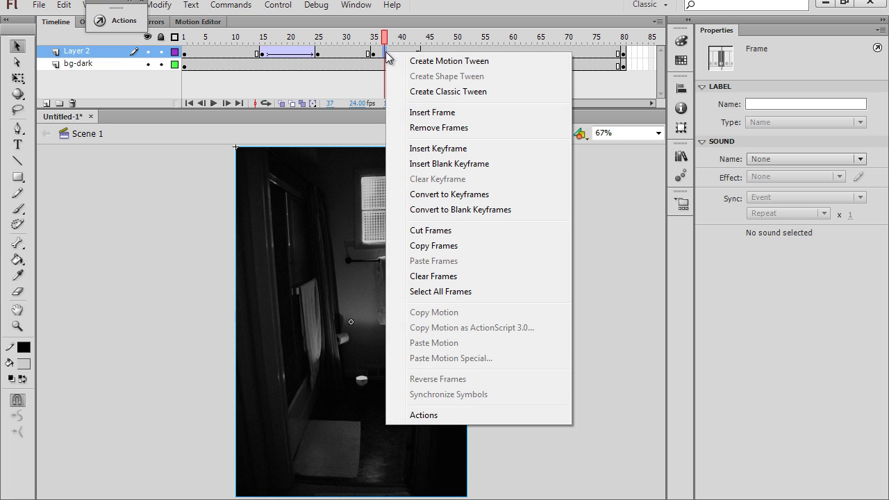
left_click(426, 61)
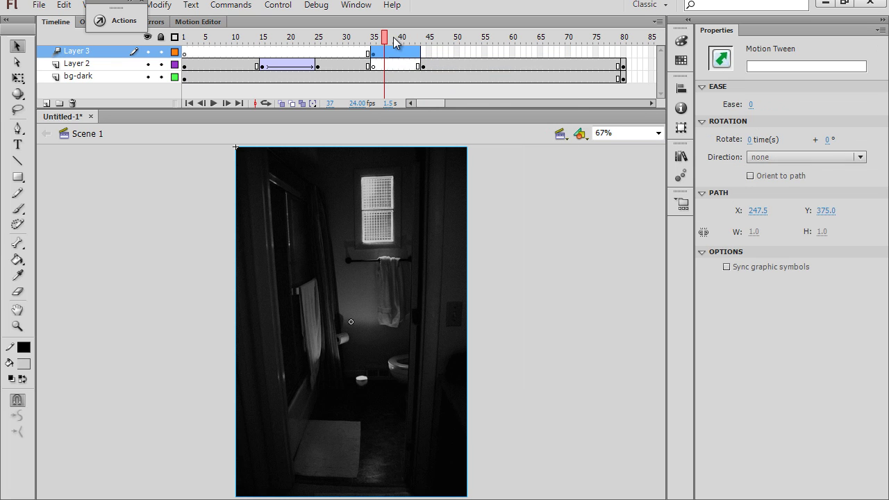
left_click_drag(394, 53, 396, 69)
key("ctrl+z")
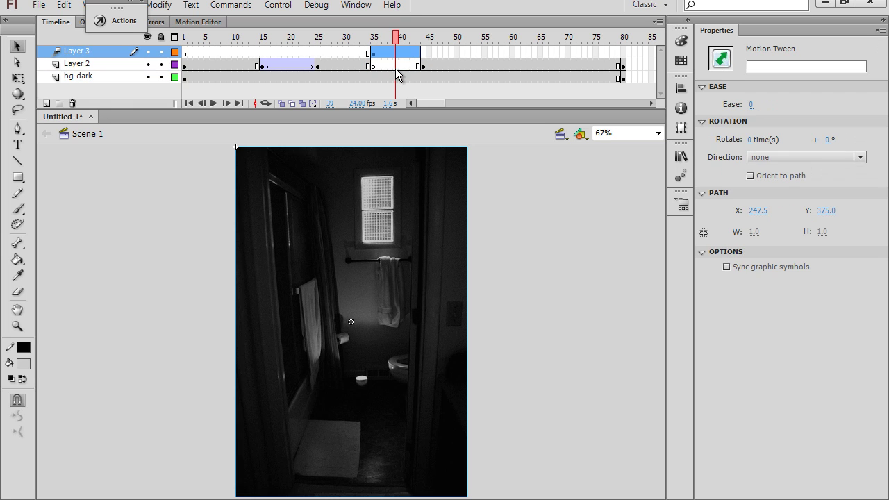
key("ctrl+z")
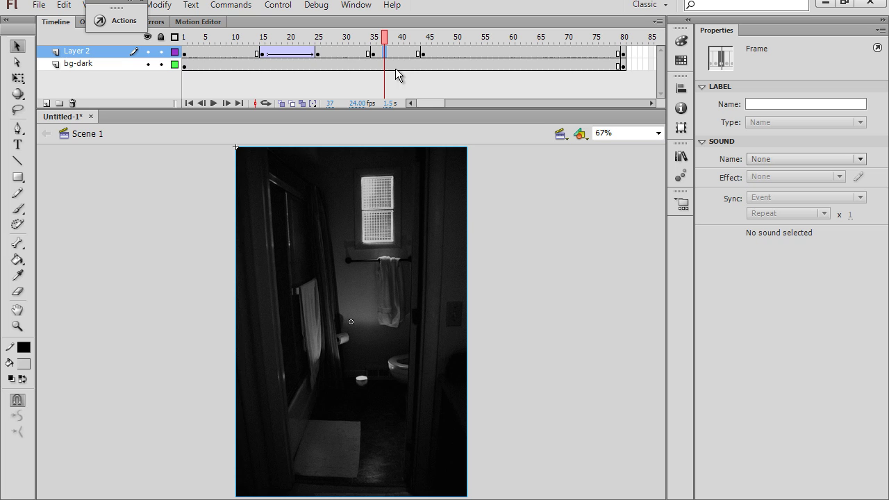
Step: Create a classic tween between Layer 2's keyframes at frames 35 and 44 and scrub back to frame 1
right_click(395, 55)
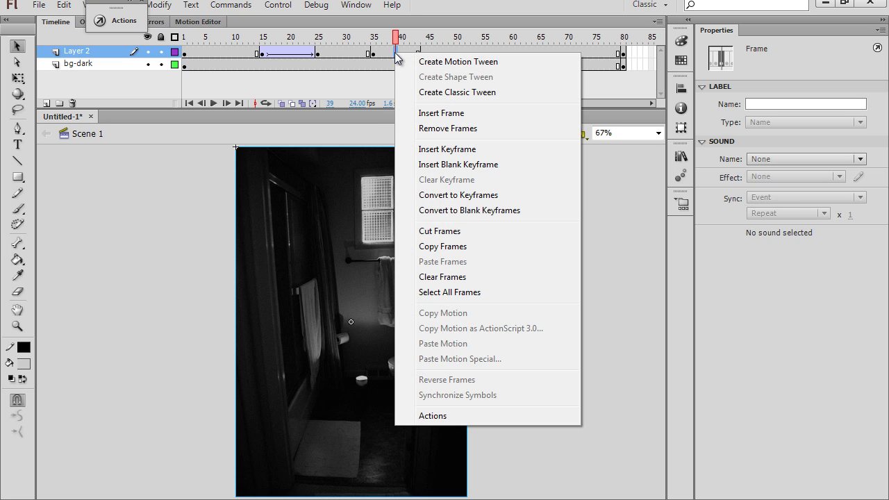
left_click(439, 92)
left_click_drag(397, 38, 375, 36)
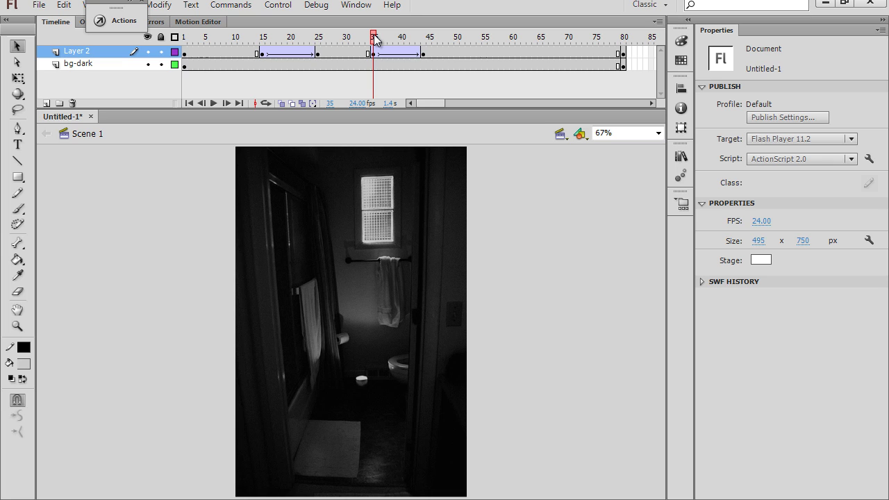
left_click_drag(375, 40, 175, 53)
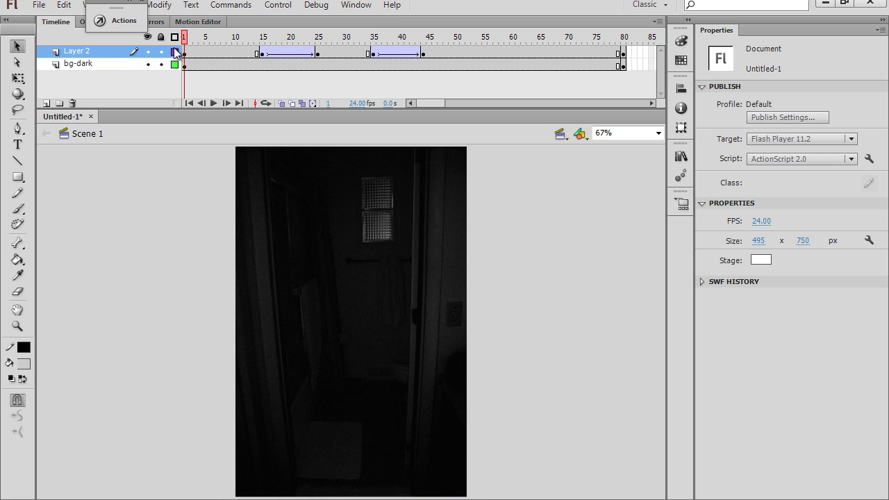
Step: Test the movie to check the light's fades, inspect Layer 2's keyframe at frame 80, and test the movie again
key("ctrl+Return")
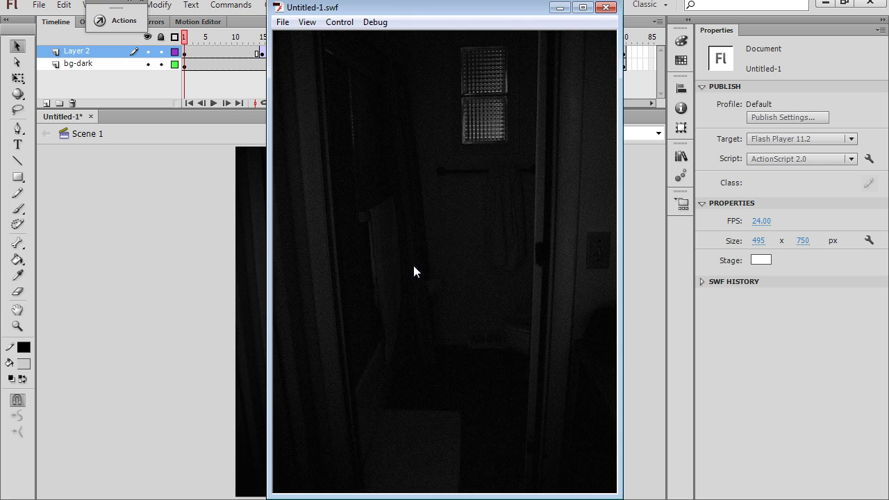
left_click(606, 7)
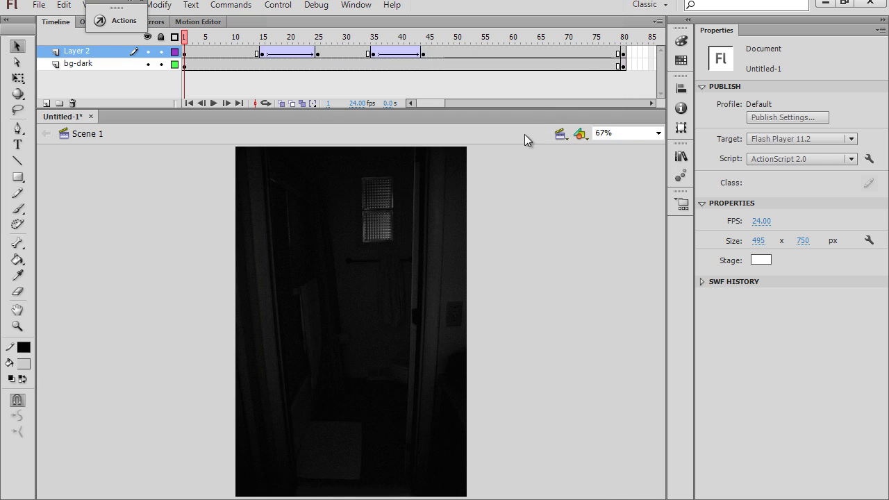
left_click(624, 54)
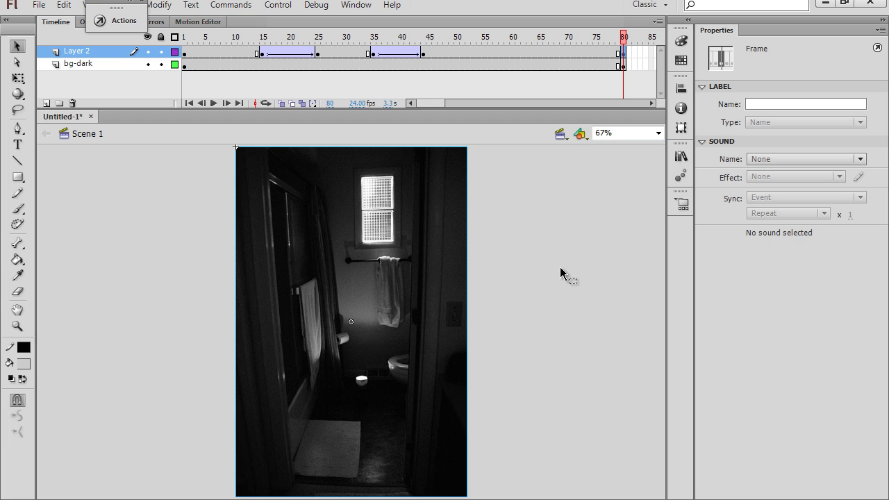
key("ctrl+Return")
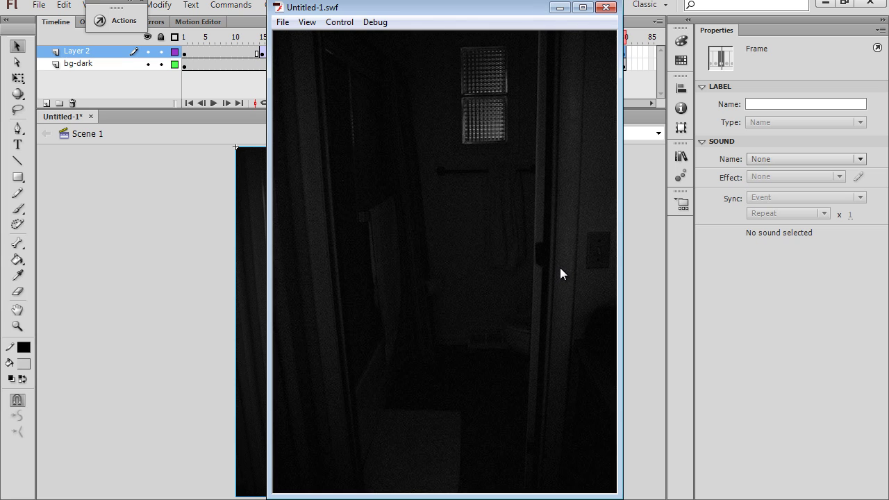
key("ctrl+w")
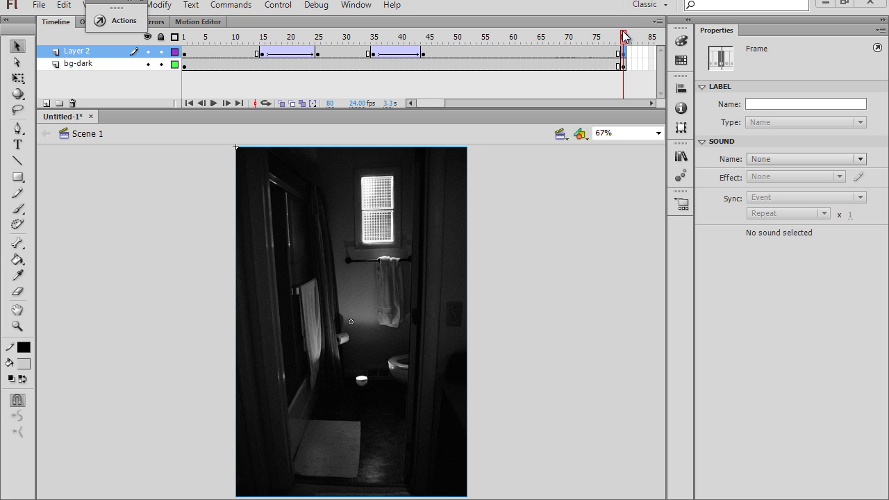
Step: Insert Layer 2 keyframes at frames 55 and 61, and set the mc-roomlight instance's alpha to 89% at frame 61
left_click_drag(622, 38, 490, 42)
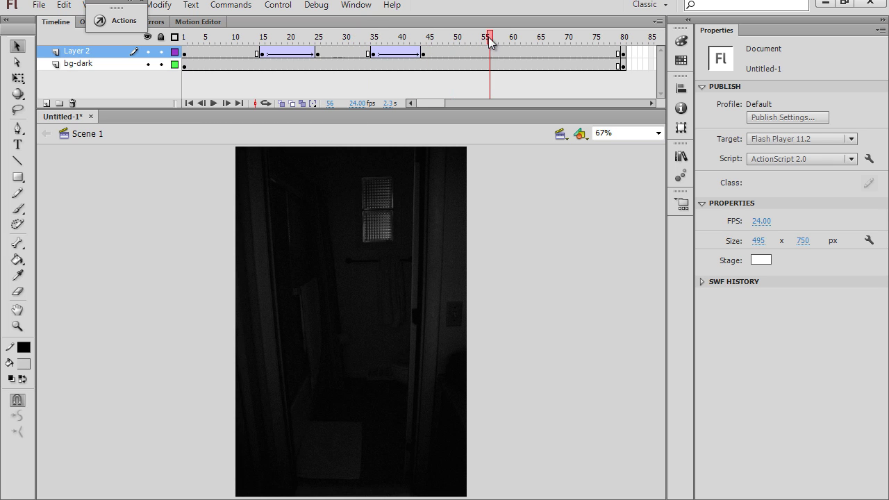
left_click(435, 221)
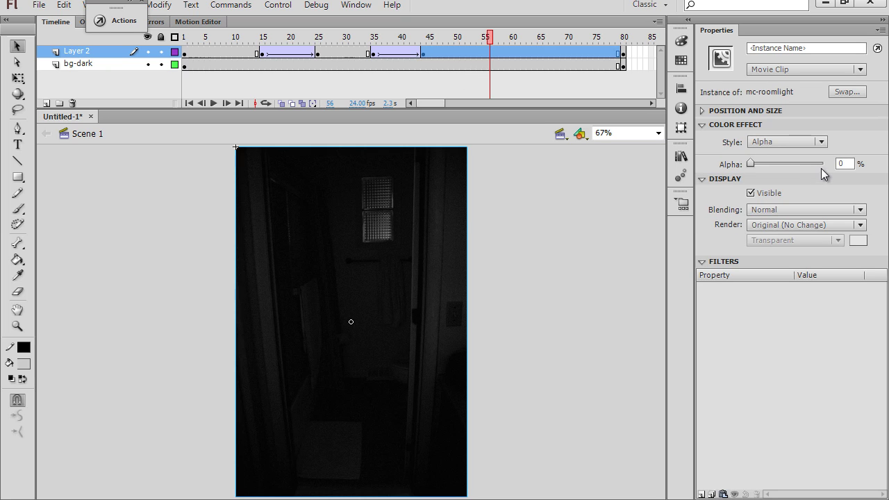
left_click(485, 54)
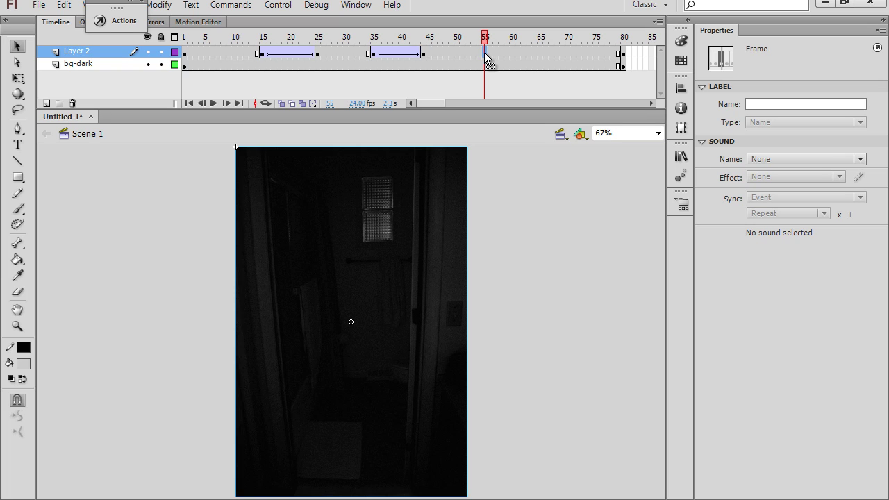
key("F6")
left_click(517, 53)
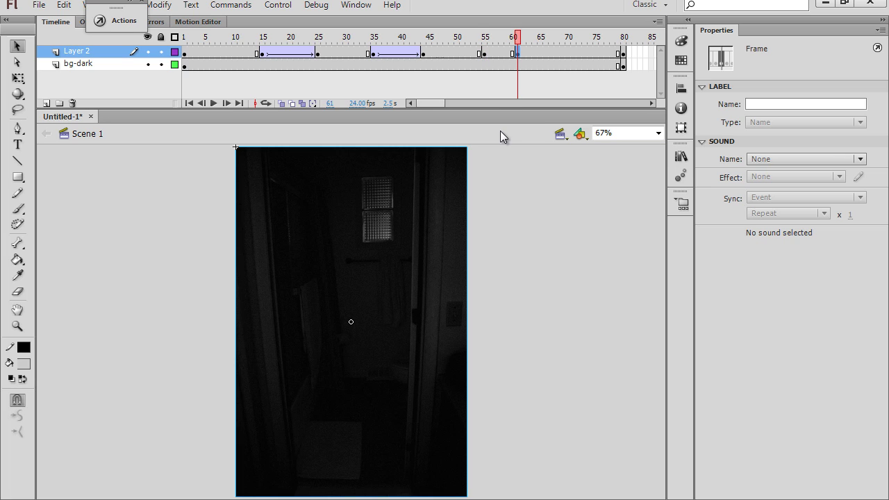
left_click(458, 258)
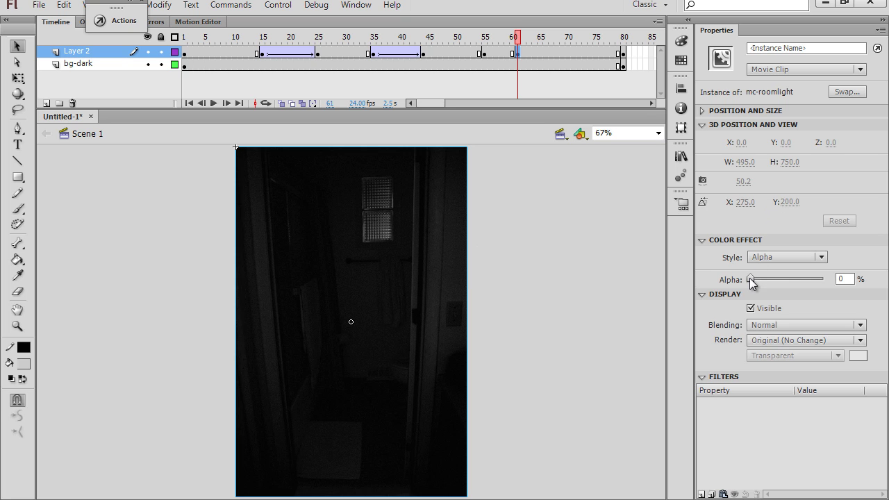
left_click_drag(751, 278, 815, 278)
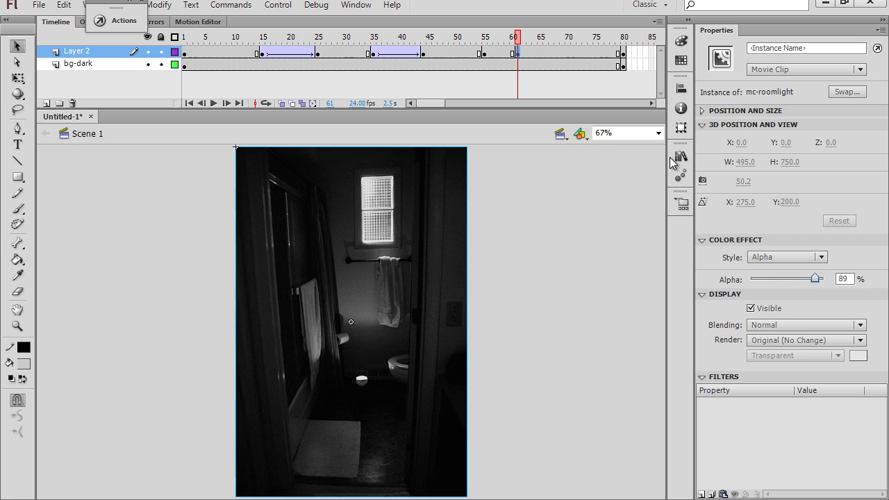
Step: Create a classic tween between Layer 2's keyframes at frames 55 and 61 and scrub through it
left_click(485, 54)
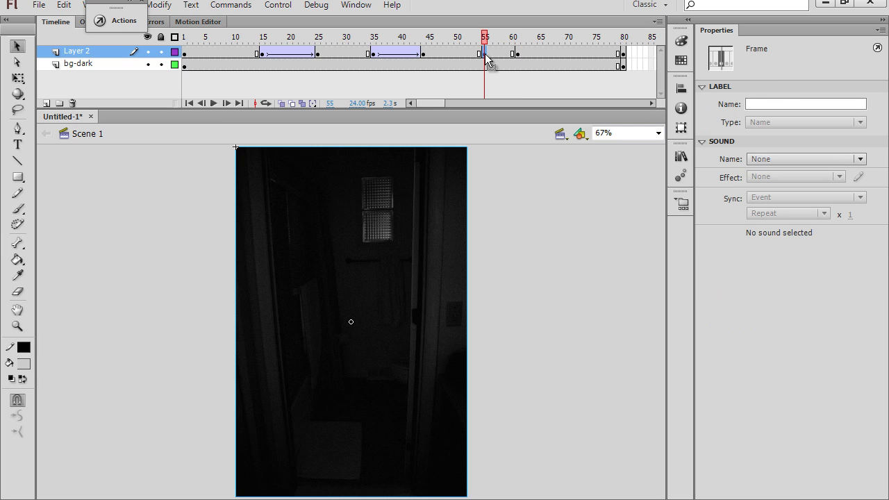
left_click(518, 54)
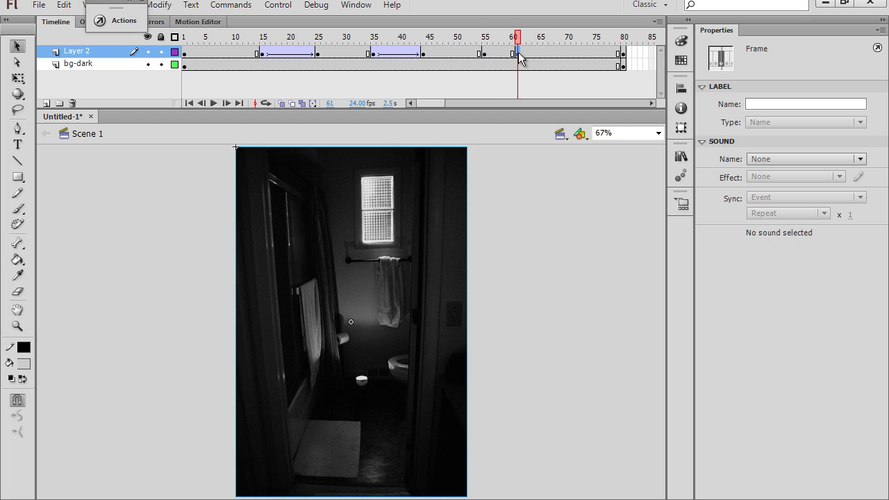
right_click(494, 53)
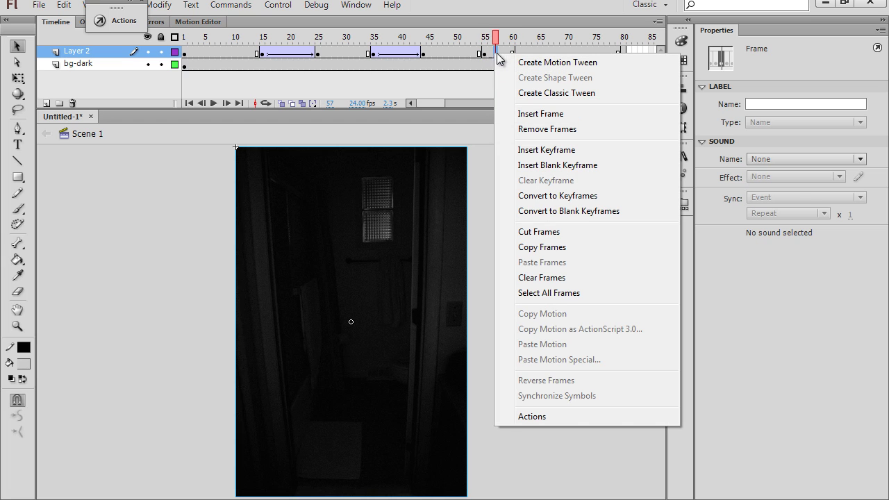
left_click(534, 93)
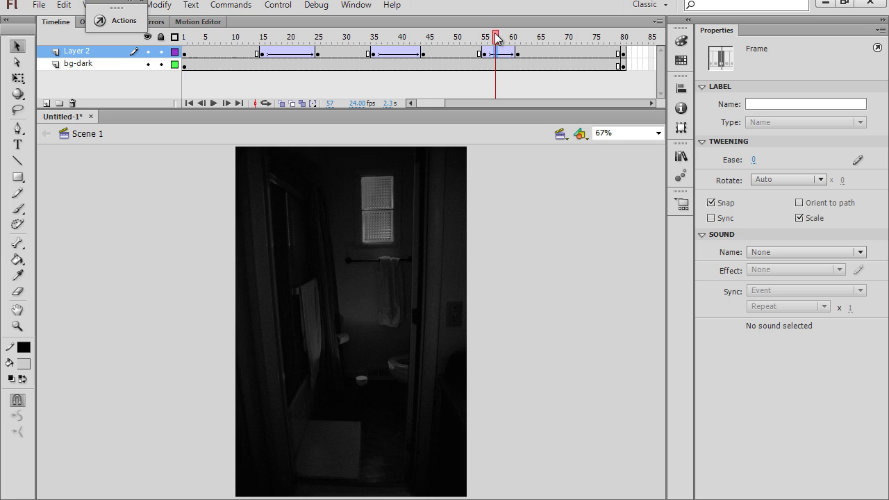
left_click_drag(497, 38, 523, 43)
Step: Insert keyframes at frames 68 and 74 on Layer 2
left_click(547, 56)
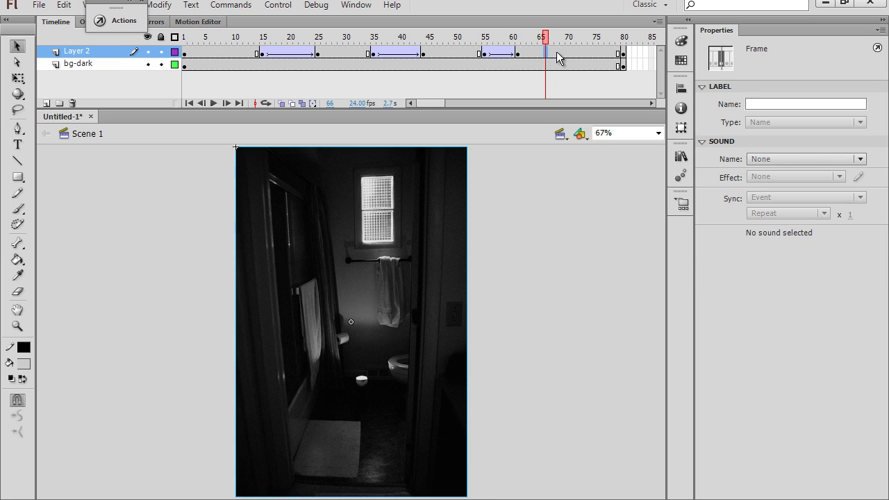
left_click(557, 55)
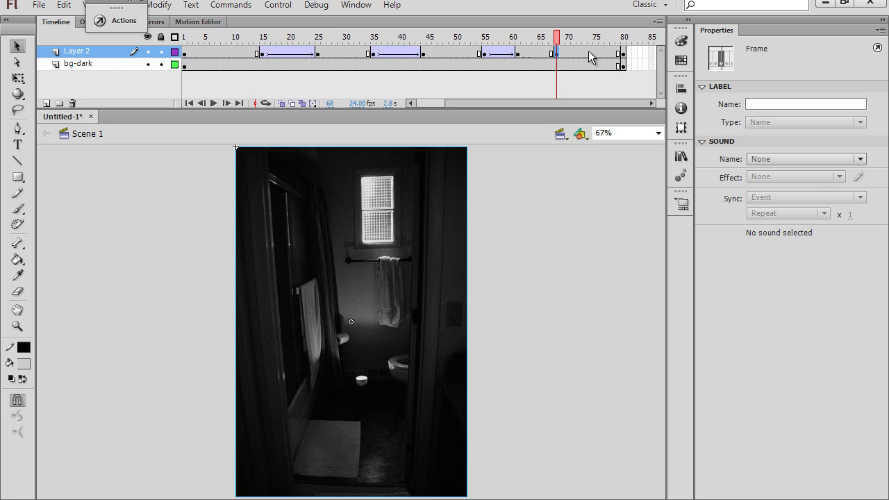
left_click(590, 57)
key("F6")
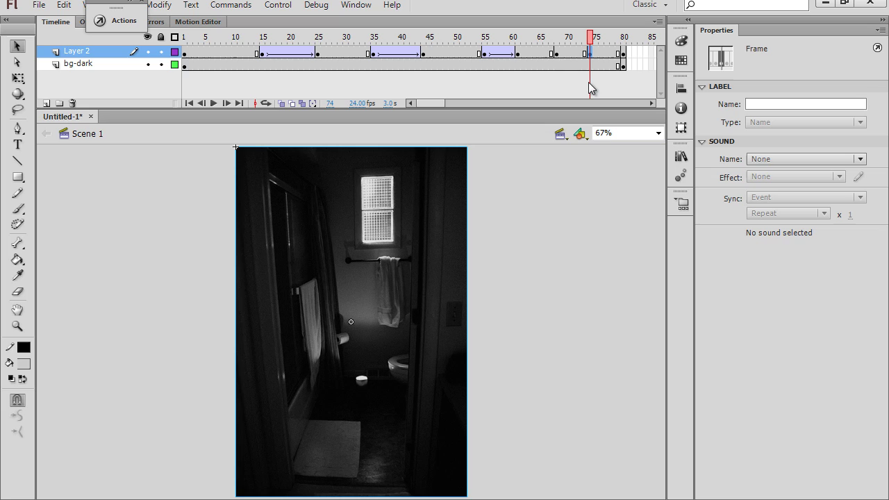
Step: Set the mc-roomlight instance's alpha to 0% at frame 74 on Layer 2
left_click(559, 58)
left_click(590, 57)
left_click(402, 254)
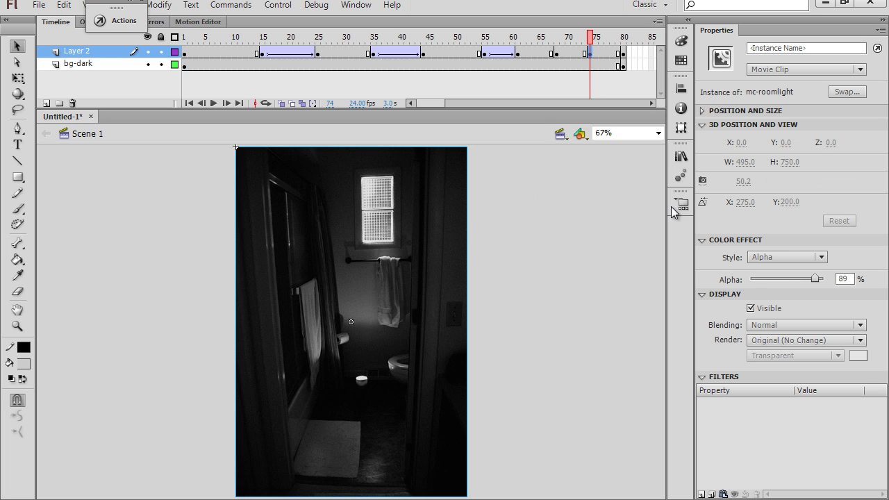
left_click_drag(814, 280, 749, 280)
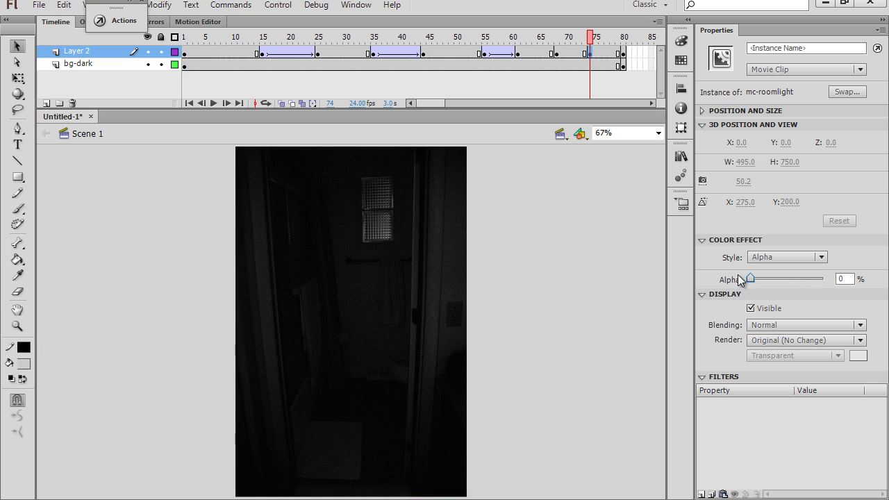
Step: Create a classic tween between Layer 2's keyframes at frames 68 and 74 and scrub through the timeline
right_click(563, 54)
left_click(596, 88)
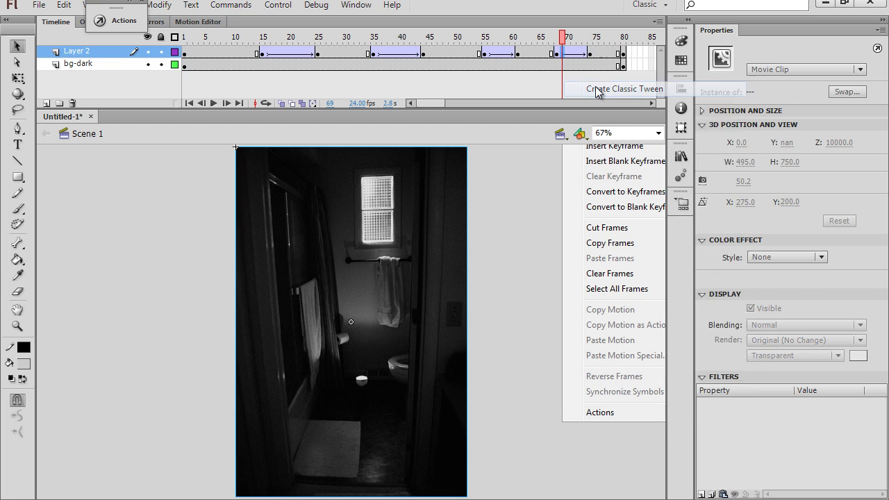
left_click_drag(486, 36, 536, 25)
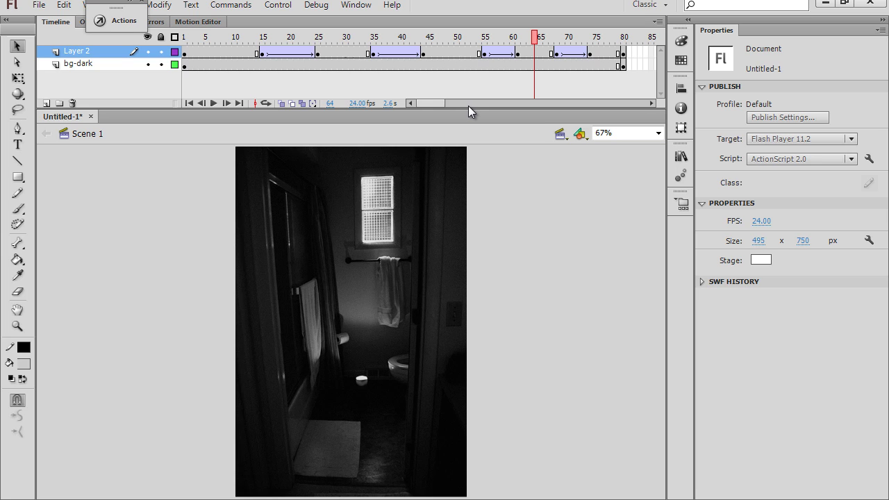
Step: Insert nine frames at frame 49 across both layers to lengthen the dark pause before the third tween
left_click(450, 64)
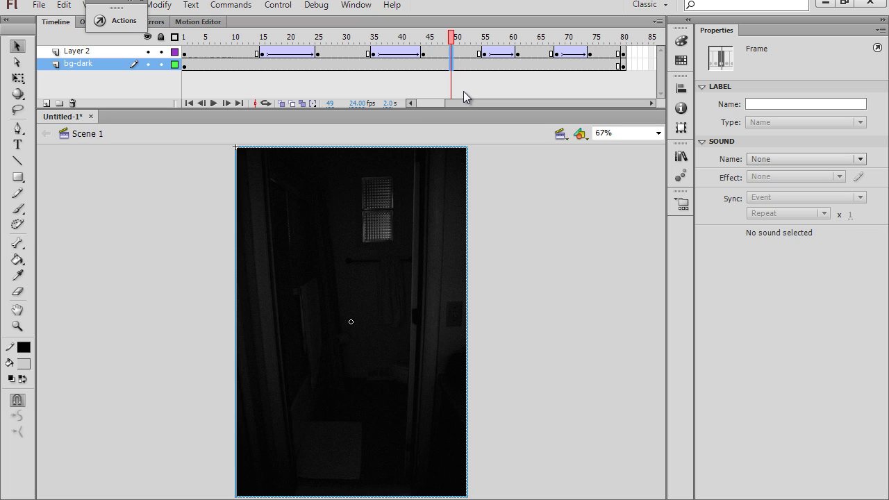
key("F5")
key("F5")
key("F5")
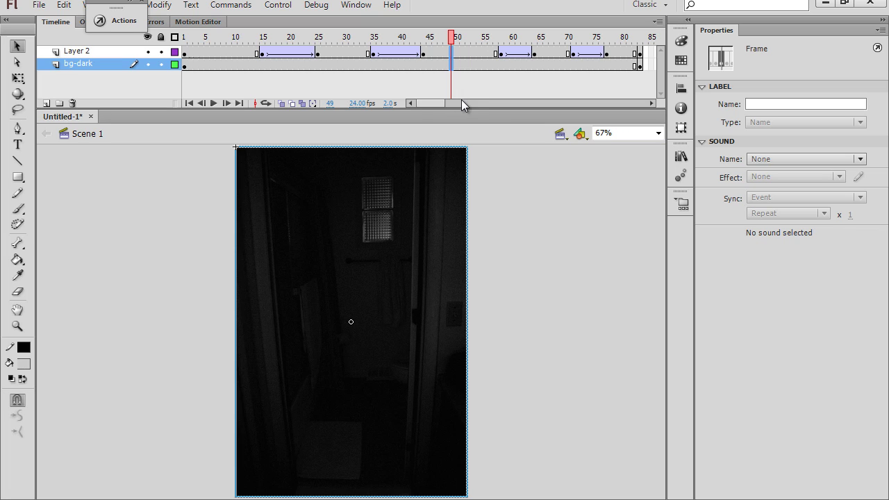
left_click_drag(439, 102, 446, 103)
key("F5")
key("F5")
key("F5")
key("F5")
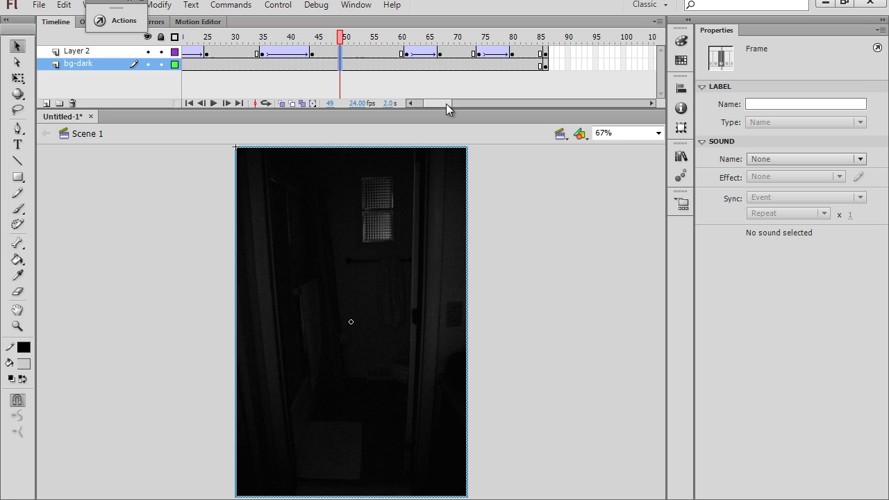
key("F5")
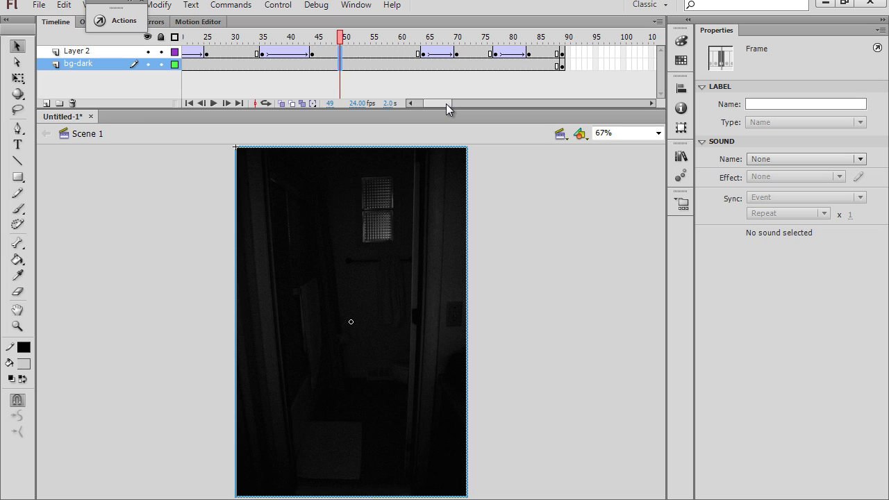
Step: Lengthen the pauses around the fourth tween by inserting two frames at frame 86 and three frames at frame 73
left_click(545, 63)
key("F5")
key("F5")
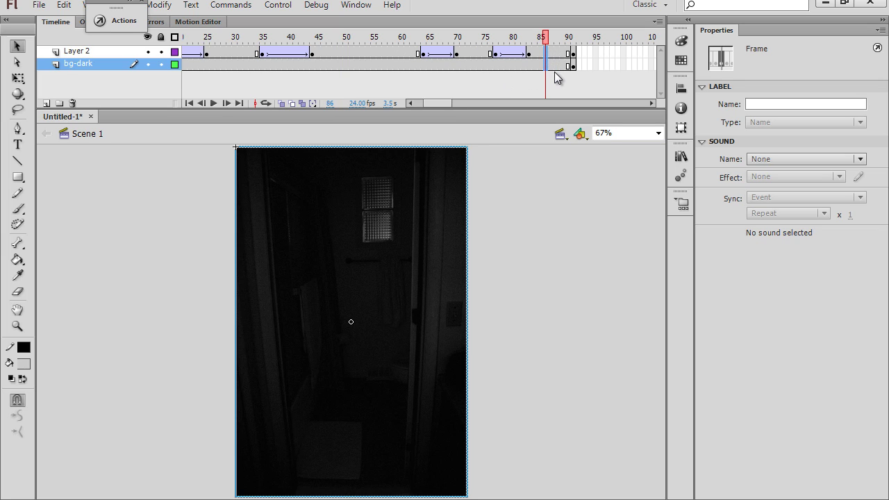
left_click(473, 65)
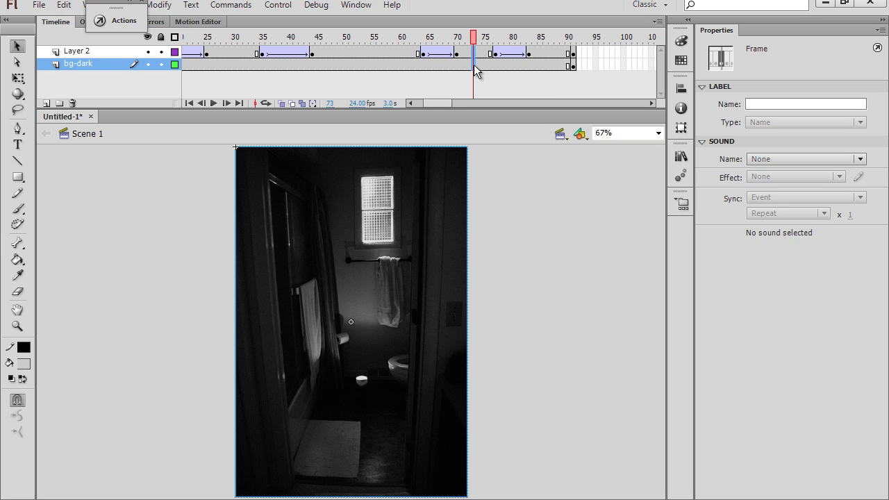
key("F5")
key("F5")
key("F5")
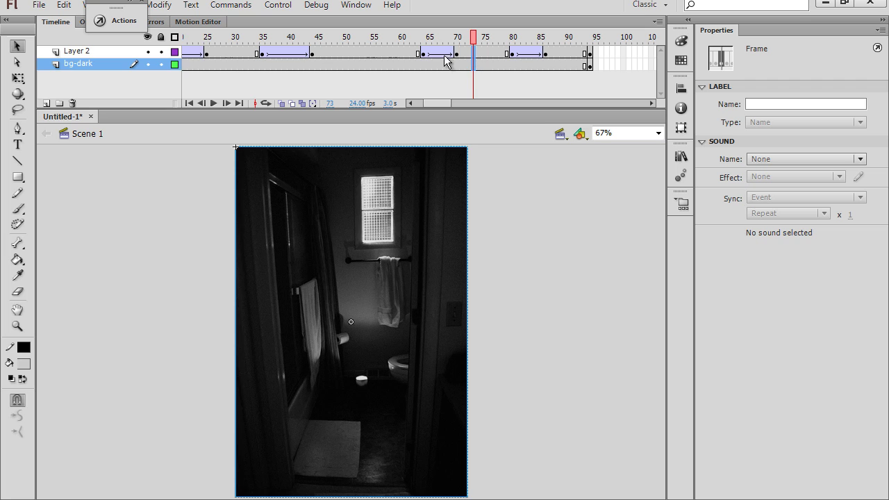
Step: Lengthen the last two tweens by inserting three frames at frame 67 and four frames at frame 86
left_click(442, 66)
key("F5")
key("F5")
key("F5")
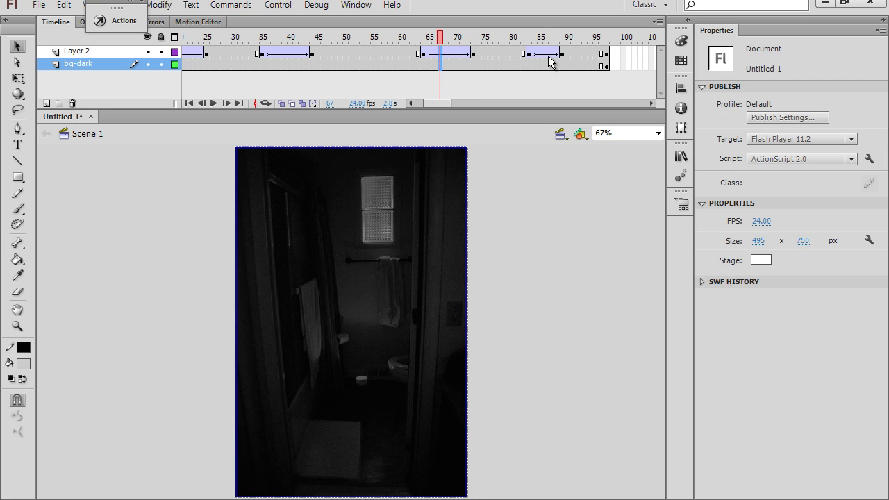
left_click(548, 64)
key("F5")
key("F5")
key("F5")
key("F5")
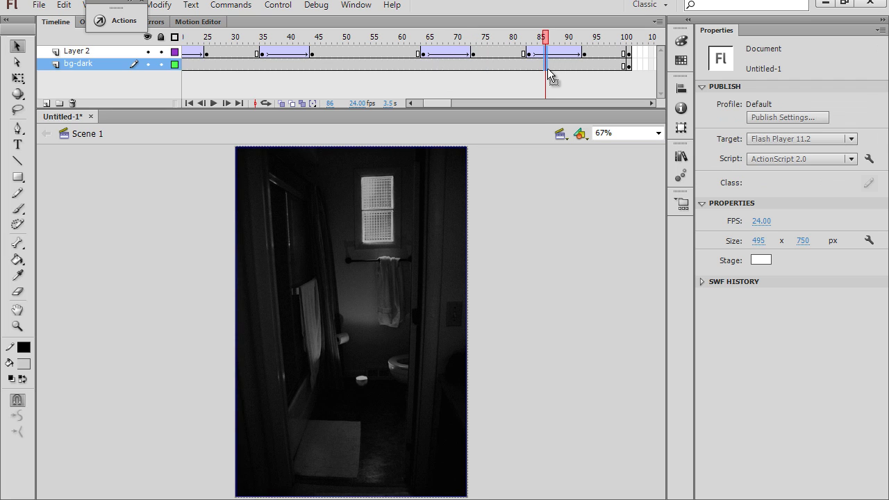
Step: Test the movie to check the new fade timing, and scrub through the first two tweens on the timeline
key("ctrl+Return")
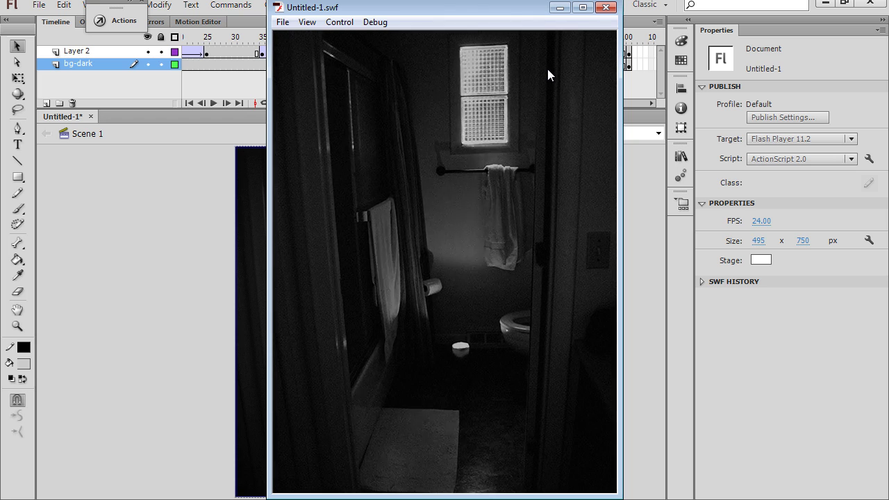
left_click(606, 7)
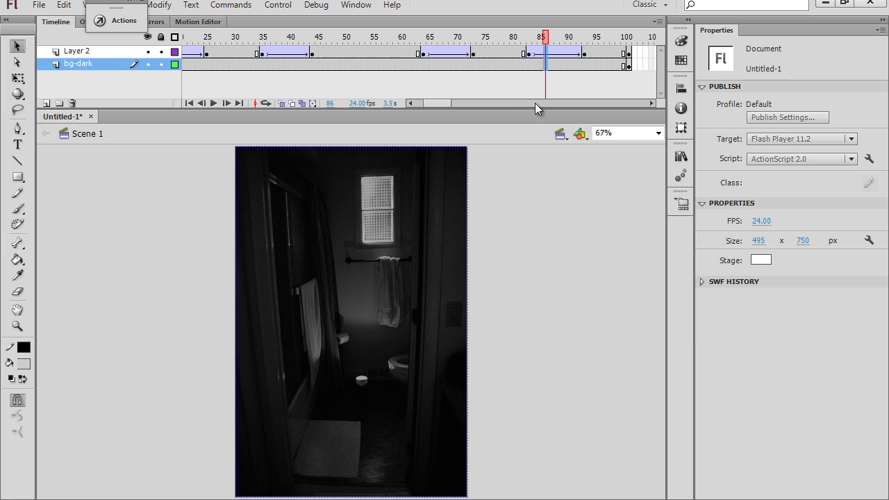
mouse_move(437, 103)
left_mouse_down()
mouse_move(424, 102)
mouse_move(444, 103)
mouse_move(425, 101)
left_mouse_up()
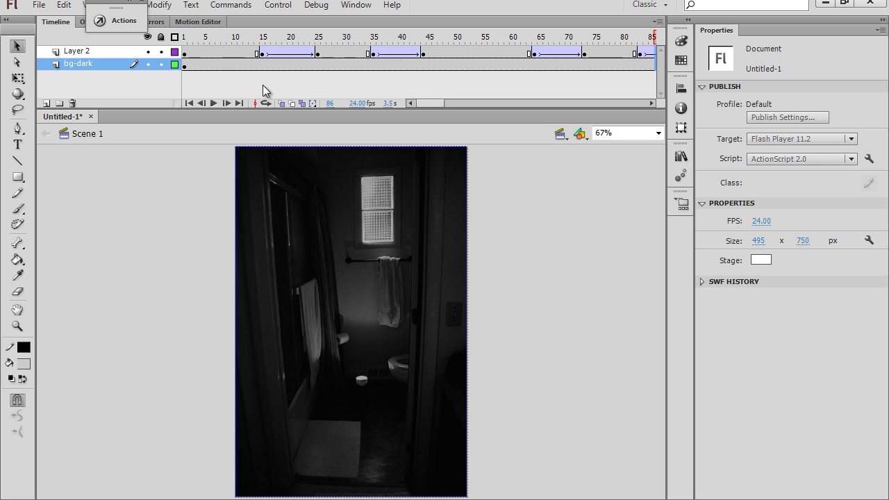
left_click_drag(191, 38, 402, 50)
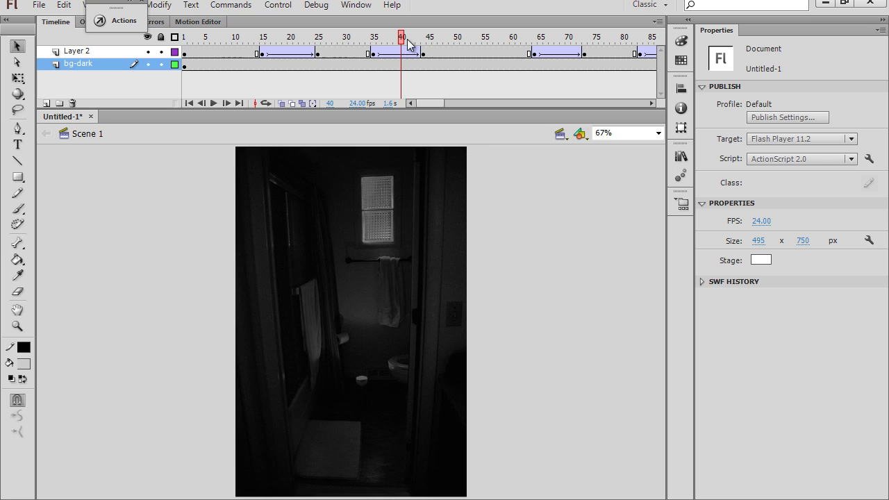
left_click_drag(400, 36, 374, 37)
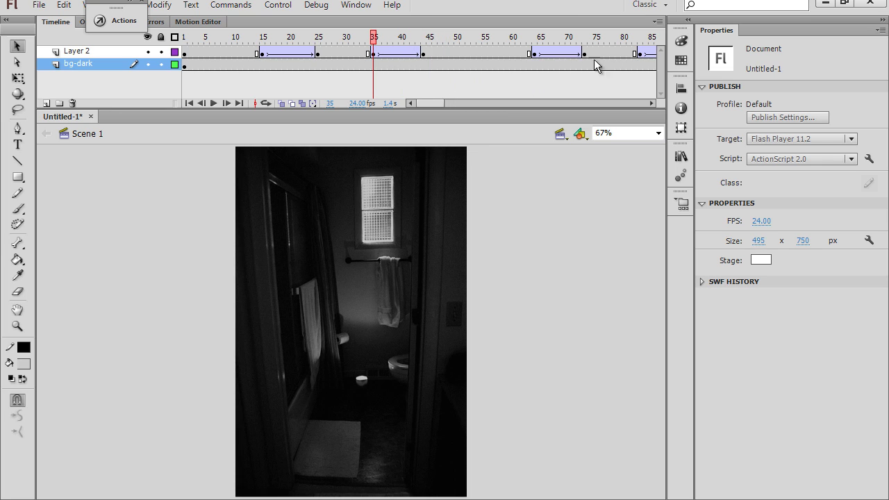
Step: Copy all frames of Layer 2 and bg-dark, from frame 1 to frame 101
left_click_drag(437, 104, 435, 105)
left_click(185, 54)
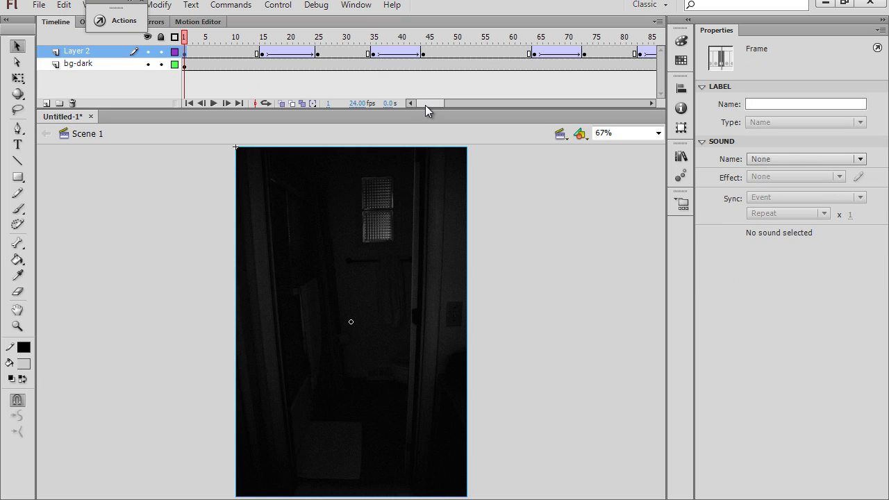
left_click_drag(426, 104, 438, 105)
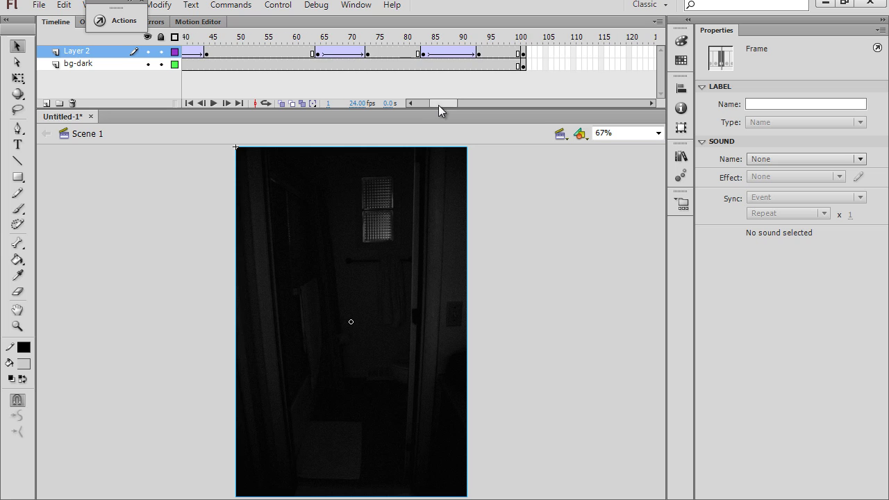
left_click(524, 65, "shift")
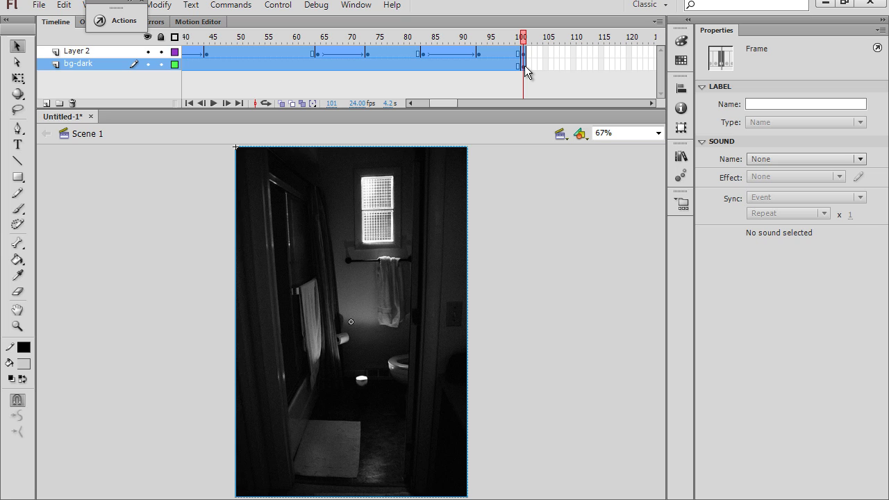
right_click(294, 59)
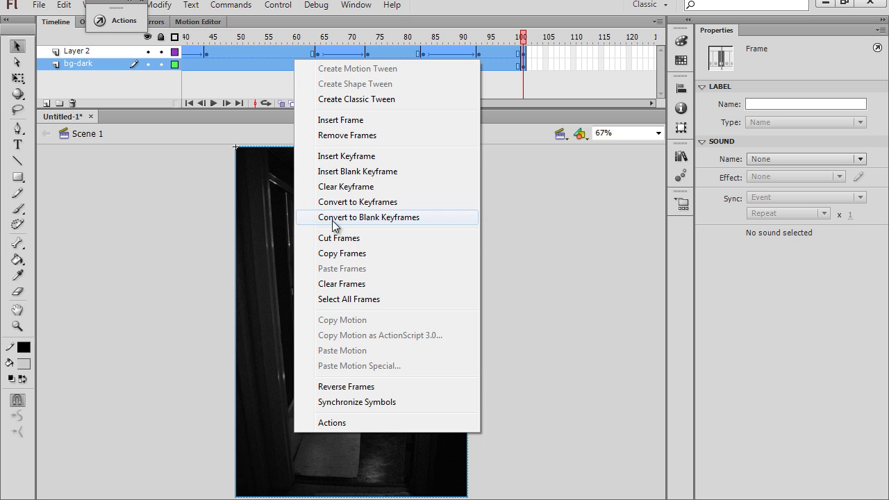
left_click(336, 253)
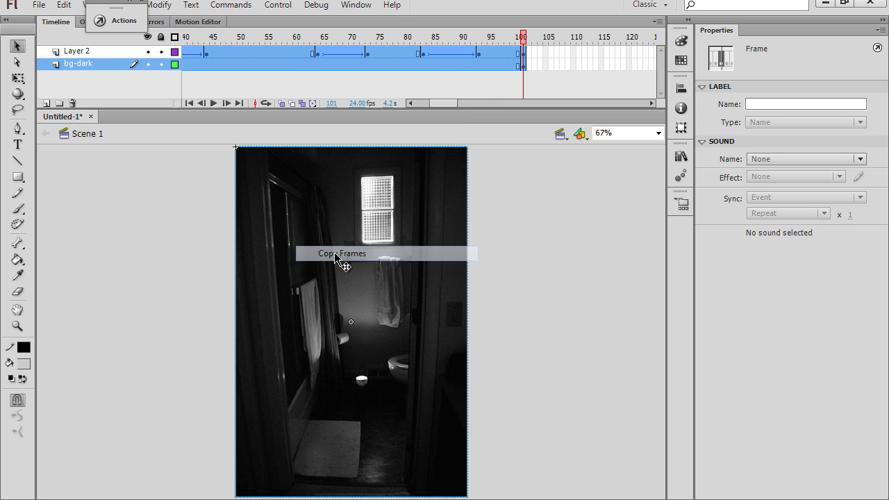
left_click(184, 295)
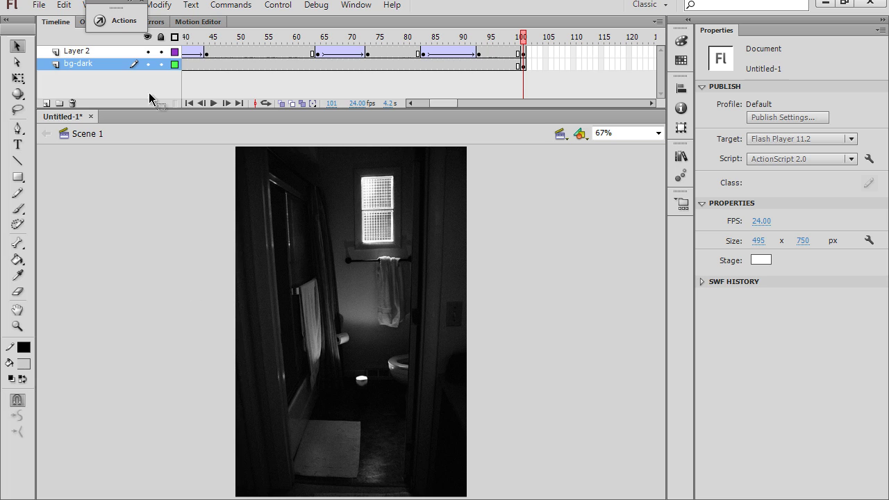
Step: Create a new movie clip symbol named mc-bathroom
left_click_drag(123, 7, 75, 2)
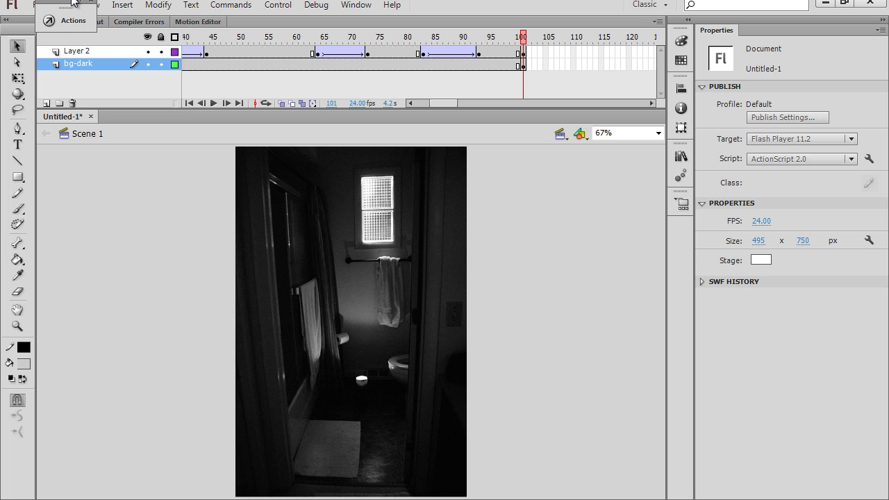
left_click(122, 5)
left_click(144, 22)
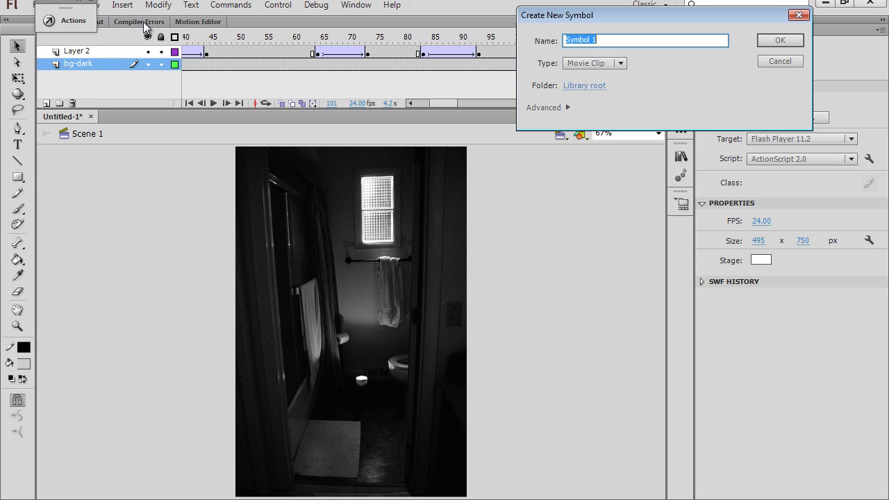
left_click(617, 65)
left_click(599, 78)
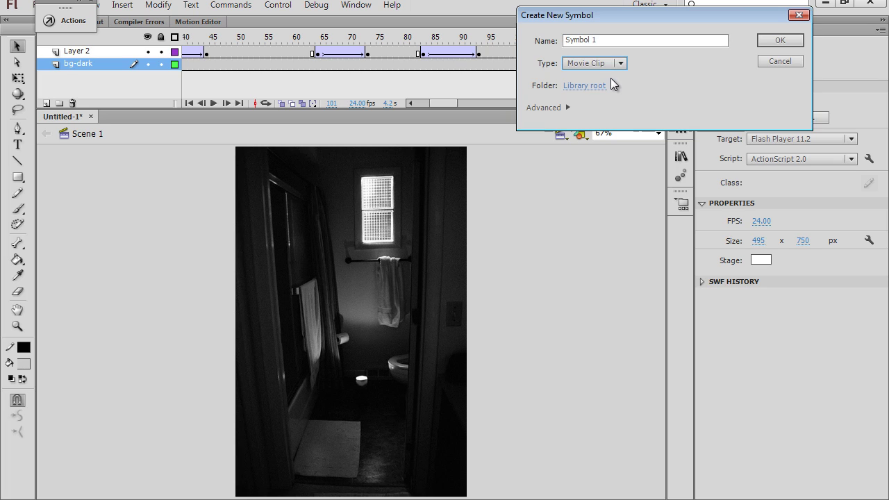
left_click_drag(602, 39, 513, 45)
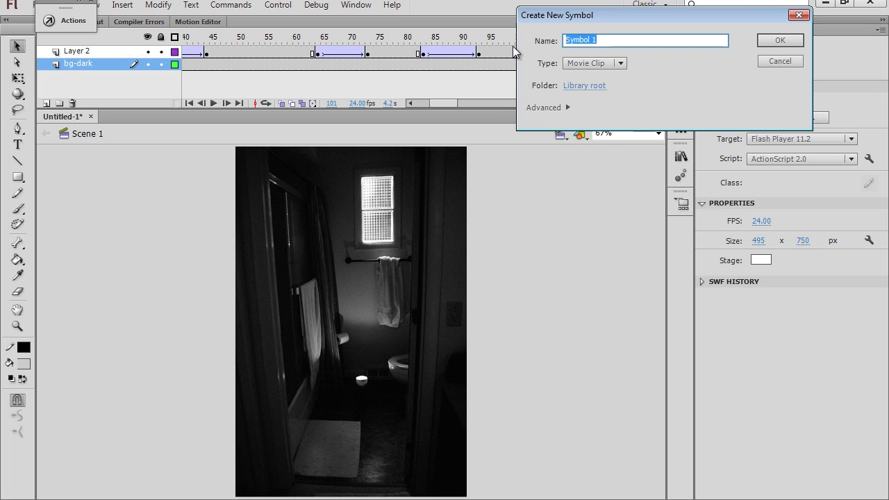
type("mc")
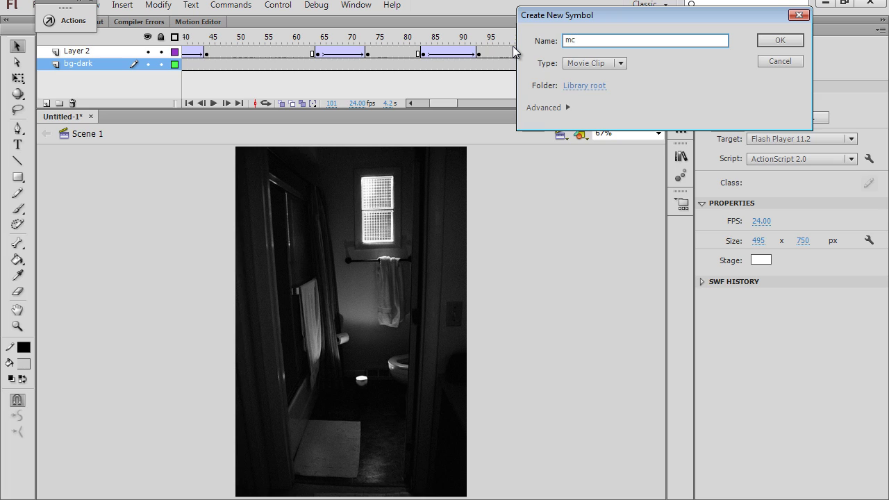
type("-bathroom")
left_click(776, 40)
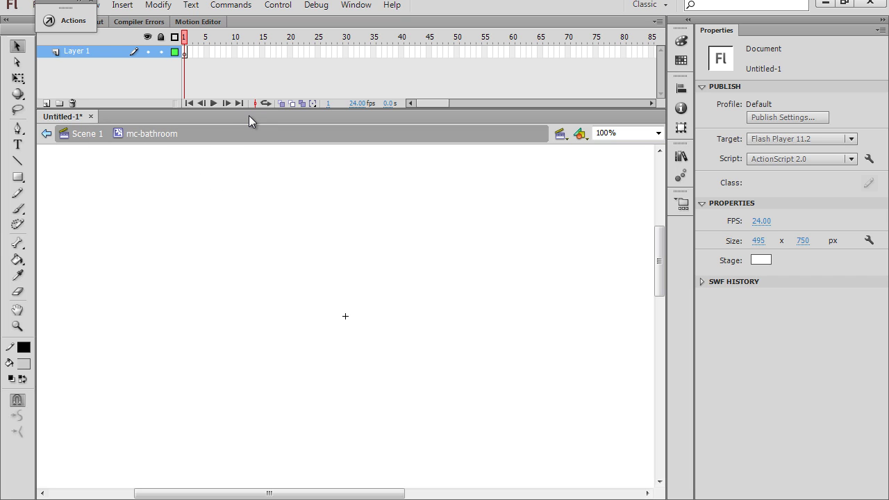
Step: Paste the copied frames at frame 1 of mc-bathroom's timeline and return to Scene 1
left_click(185, 52)
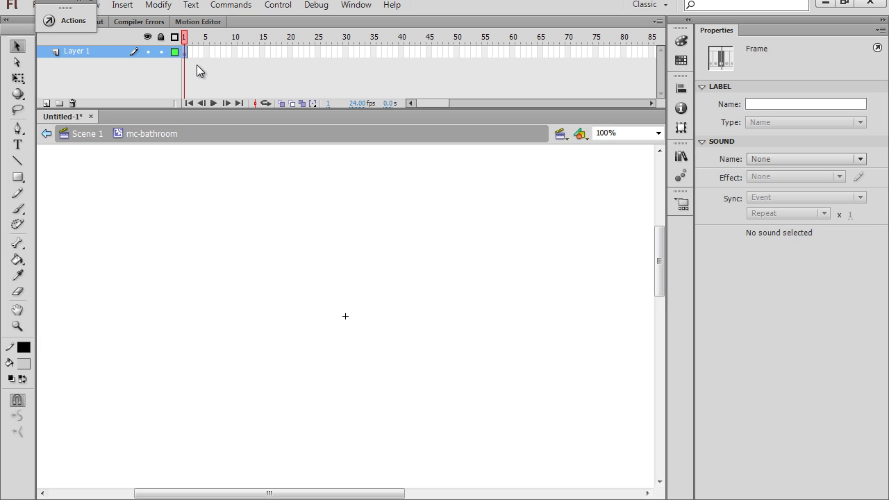
right_click(185, 54)
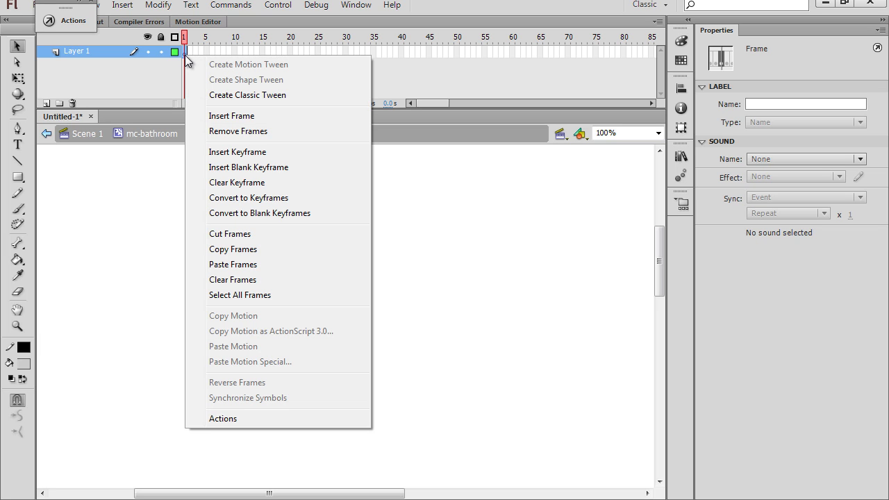
left_click(229, 264)
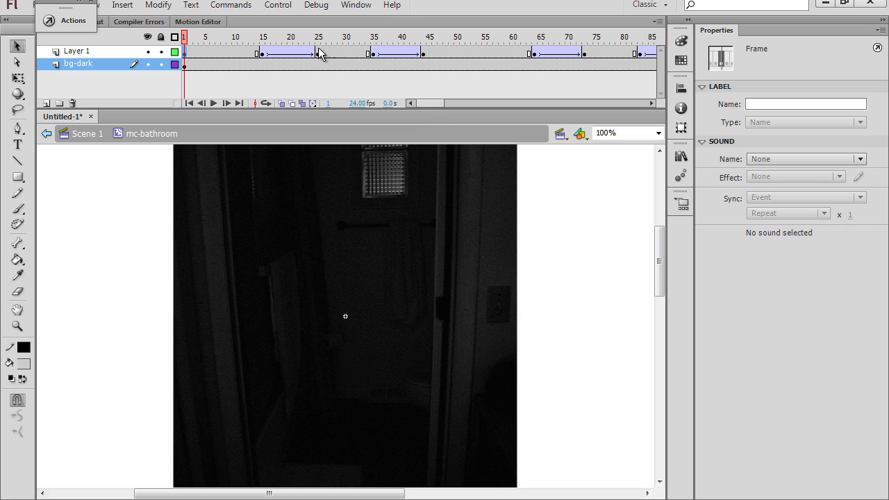
left_click_drag(432, 103, 412, 102)
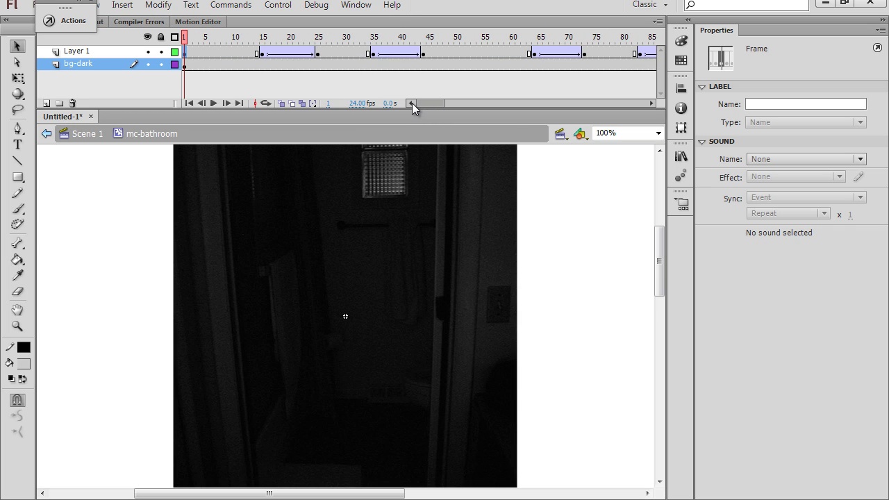
left_click(80, 141)
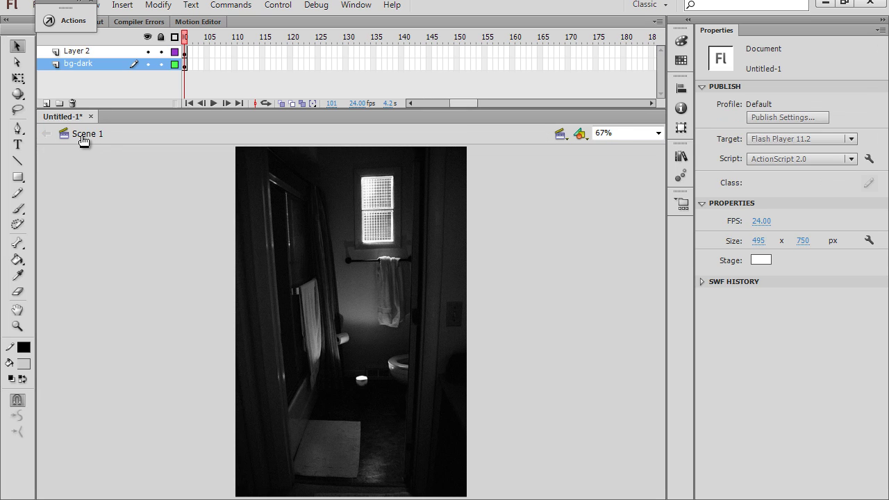
Step: Remove all frames of Layer 2 and bg-dark from Scene 1's timeline
left_click_drag(458, 106, 443, 107)
left_click_drag(407, 50, 157, 71)
right_click(216, 58)
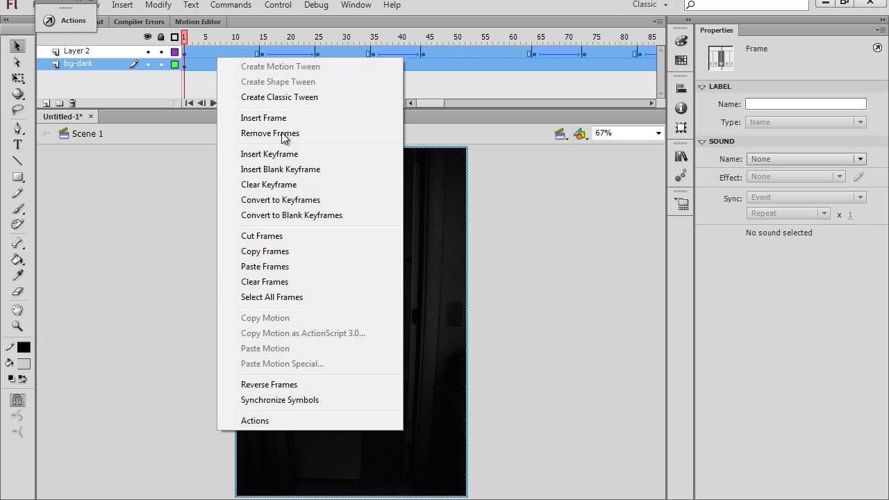
left_click(282, 137)
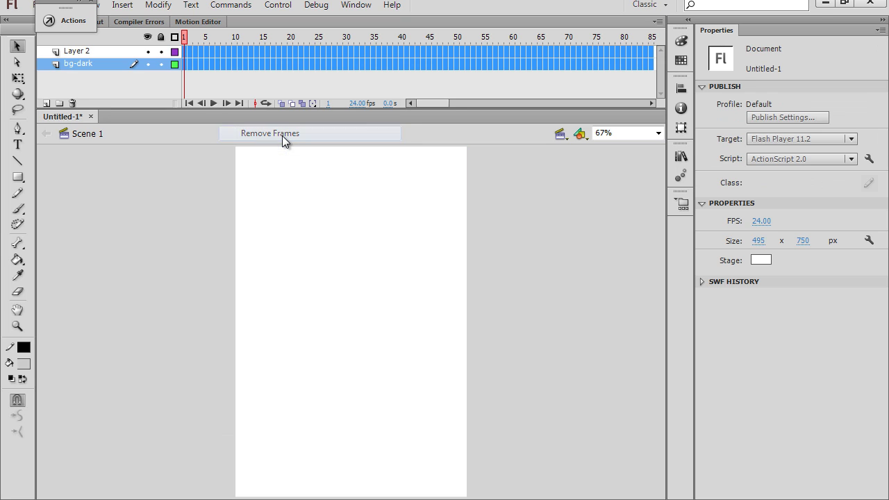
left_click(116, 228)
Step: Delete Layer 2 from Scene 1 and rename the bg-dark layer as bg
left_click(106, 52)
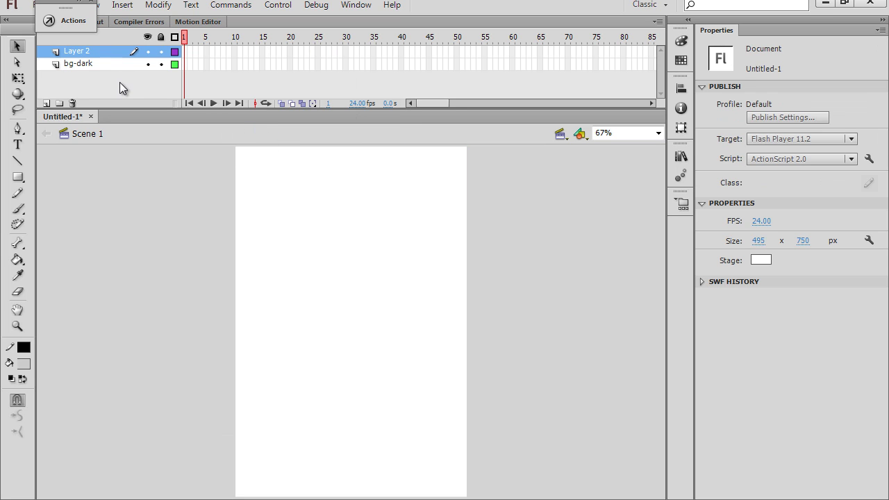
left_click(73, 102)
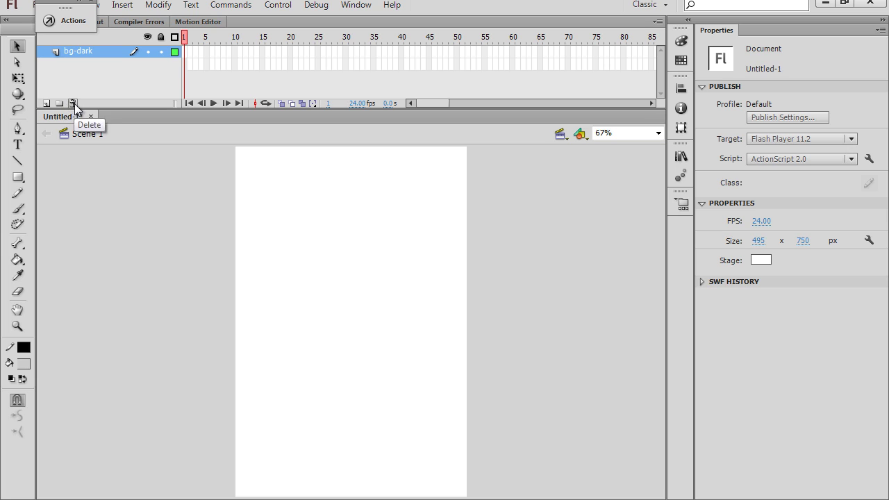
double_click(83, 51)
left_click_drag(93, 52, 80, 52)
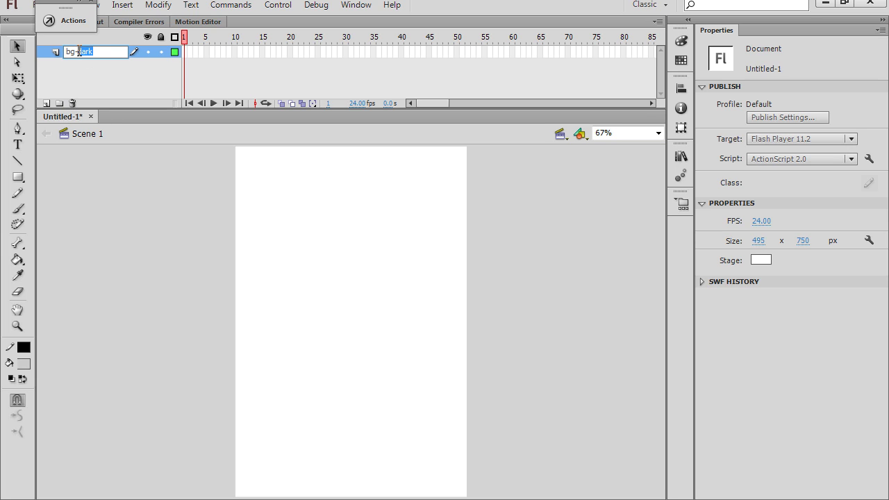
key("BackSpace")
key("BackSpace")
key("Return")
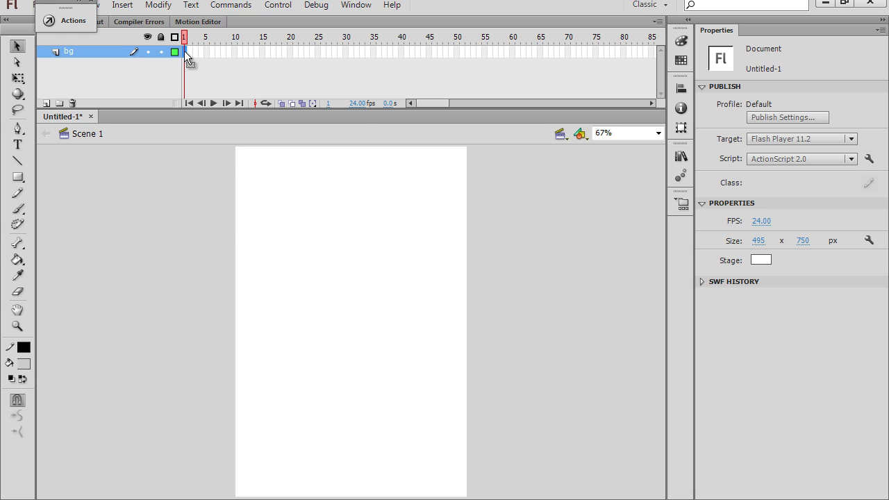
Step: Insert a keyframe at frame 1 of the bg layer
right_click(185, 52)
left_click(233, 149)
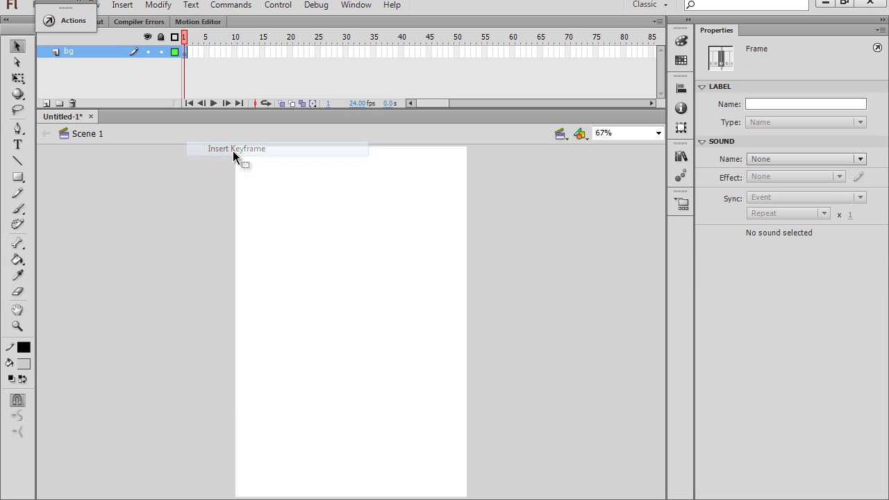
left_click(185, 217)
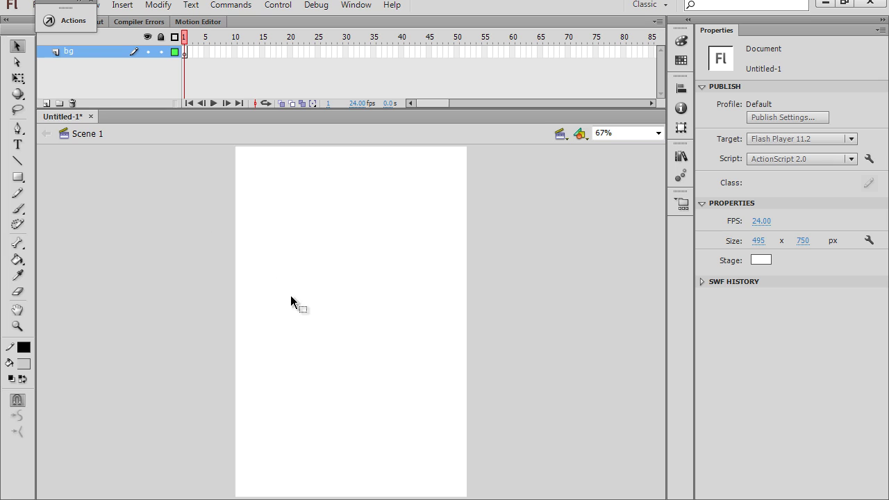
Step: Place an instance of mc-bathroom from the library on the stage in frame 1 of bg
left_click(186, 57)
left_click(214, 190)
left_click(683, 158)
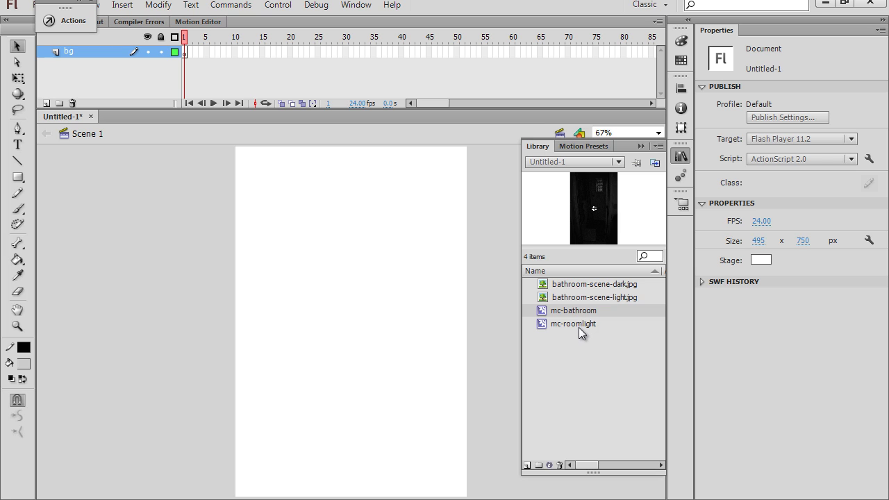
left_click_drag(579, 311, 366, 339)
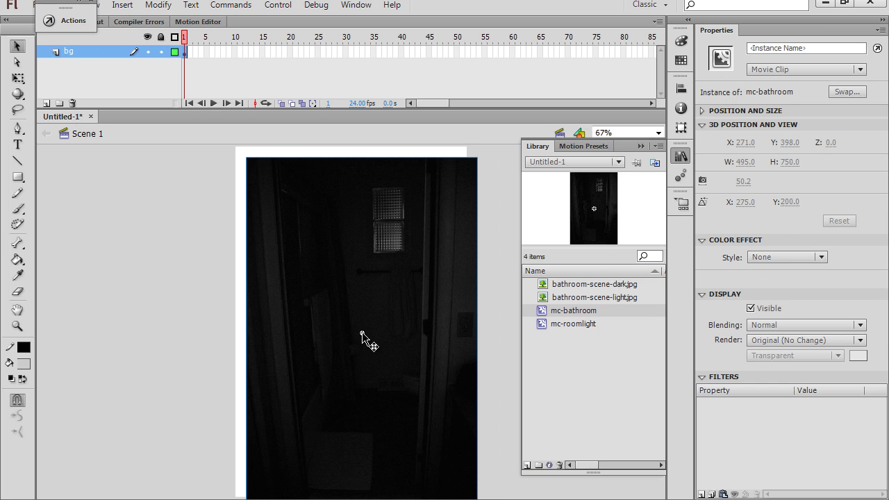
mouse_move(304, 281)
left_mouse_down()
mouse_move(350, 293)
mouse_move(329, 275)
mouse_move(308, 273)
left_mouse_up()
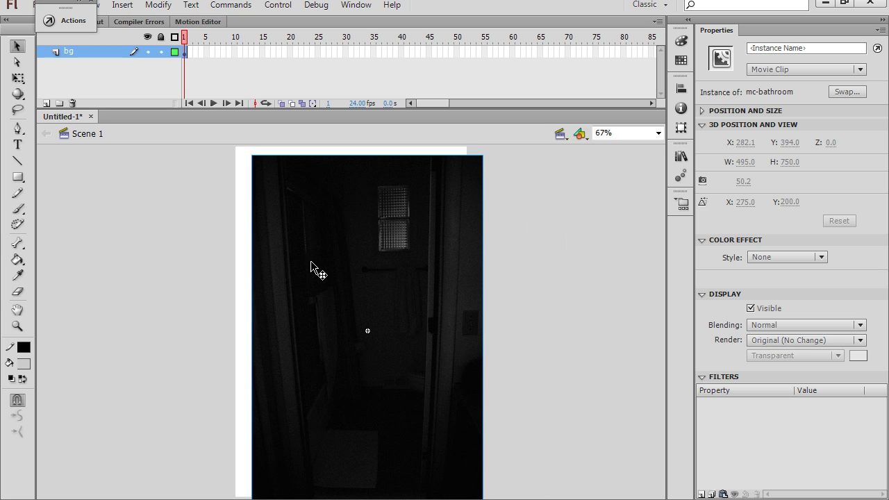
Step: Inspect the tweens inside the mc-bathroom instance, return to Scene 1 and test the movie
double_click(311, 268)
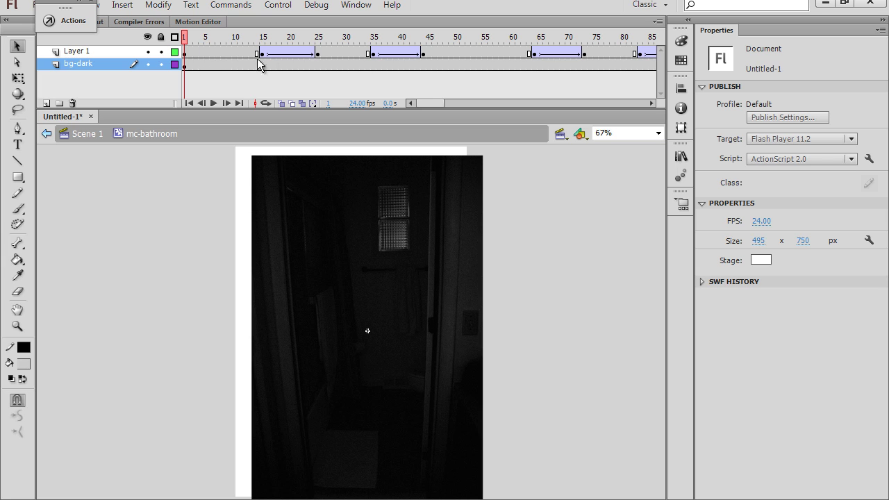
left_click(90, 133)
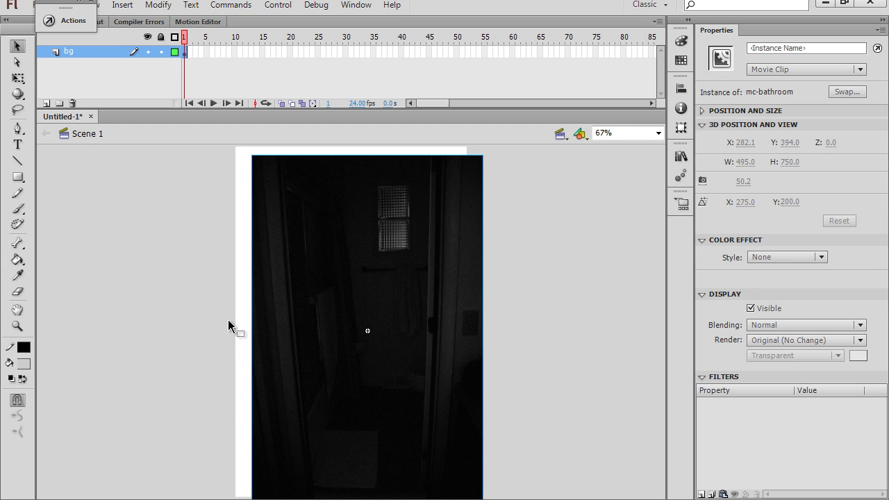
key("ctrl+Return")
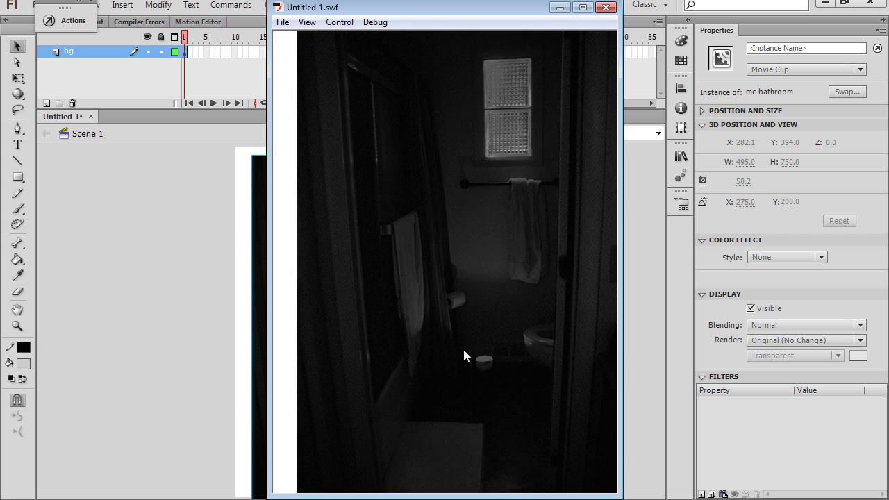
left_click(606, 7)
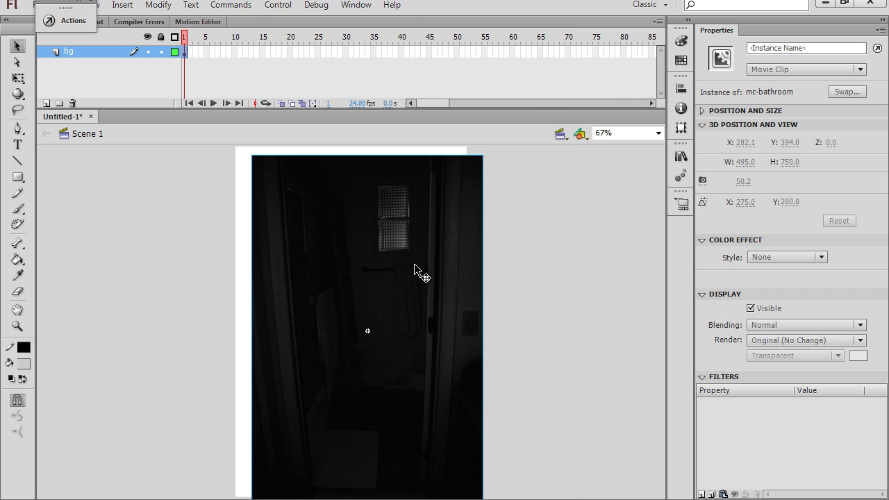
Step: Move the mc-bathroom instance to about X 247, Y 375 so it covers the stage, and select frame 1 of bg
left_click_drag(317, 254, 308, 248)
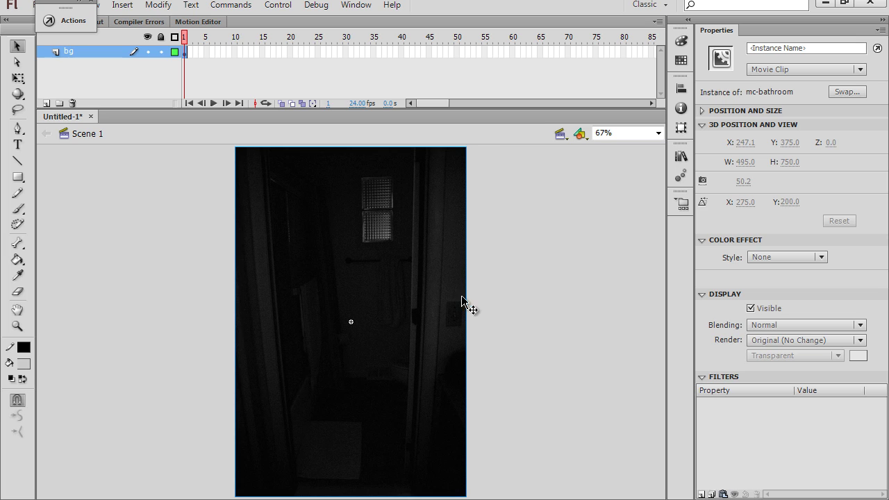
left_click(547, 300)
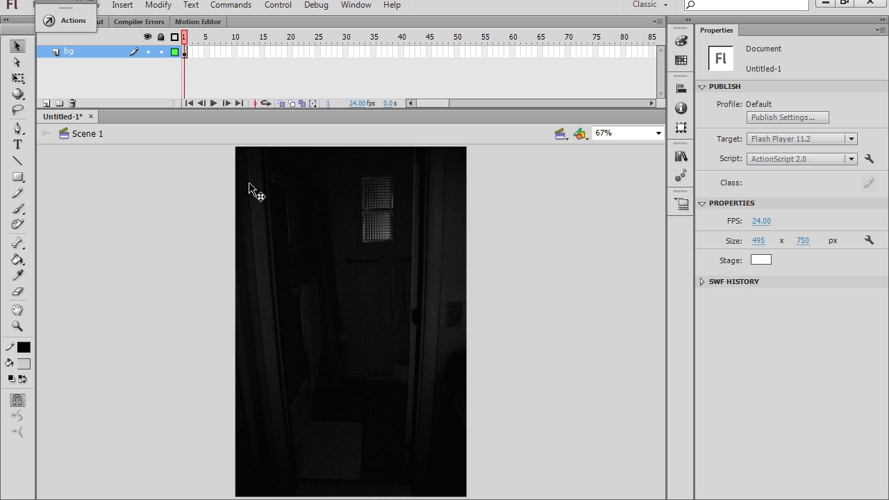
left_click(184, 53)
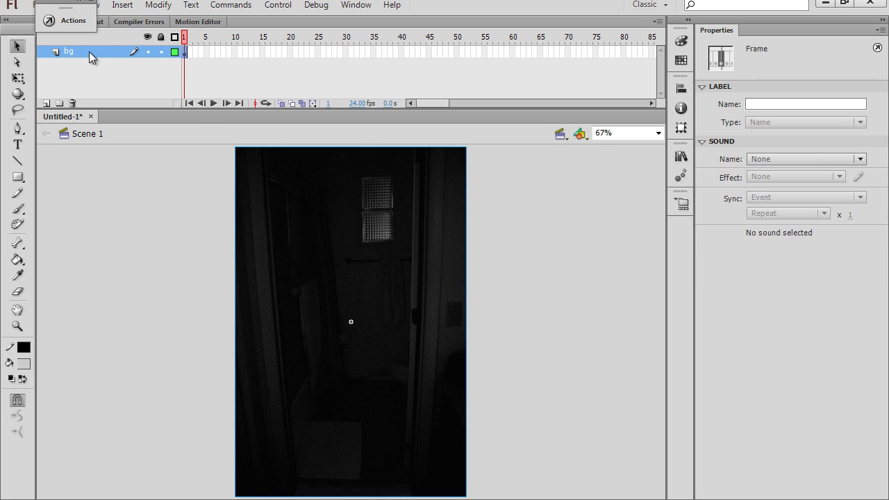